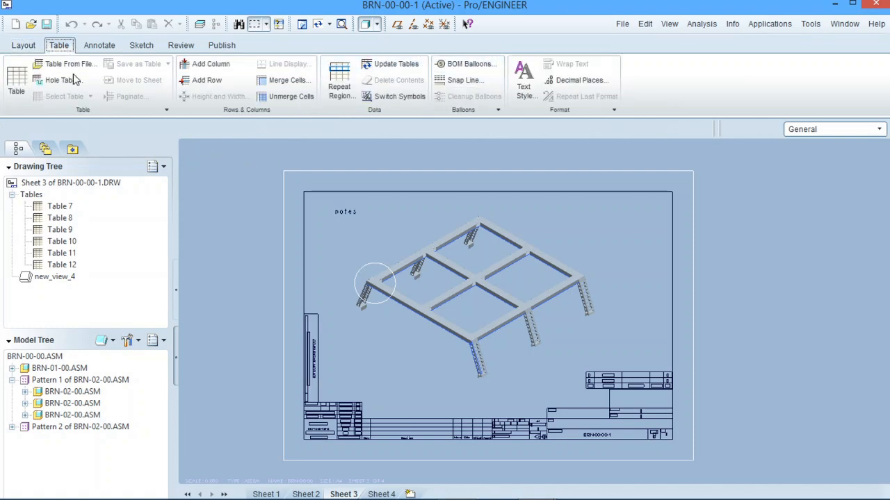
left_click(100, 45)
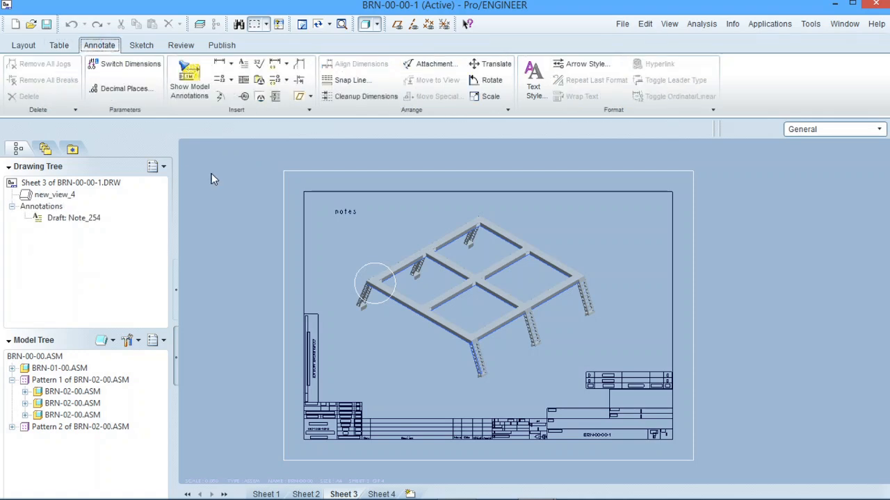
left_click(144, 47)
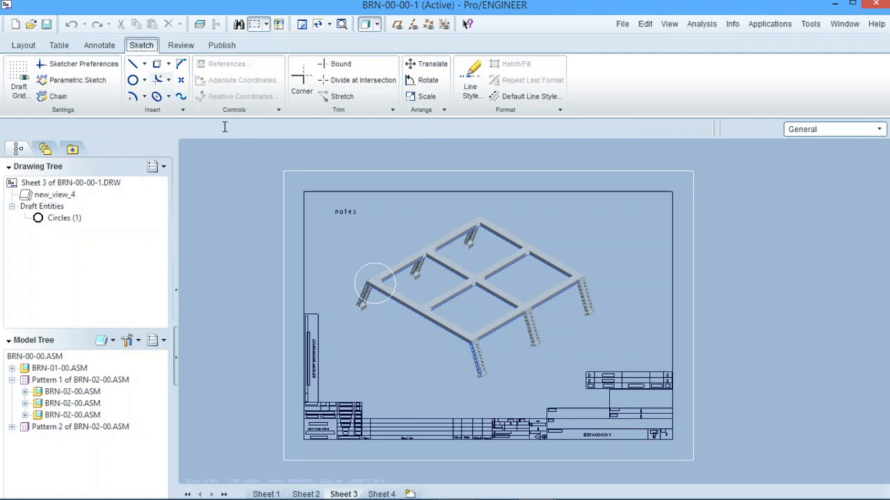
left_click(221, 45)
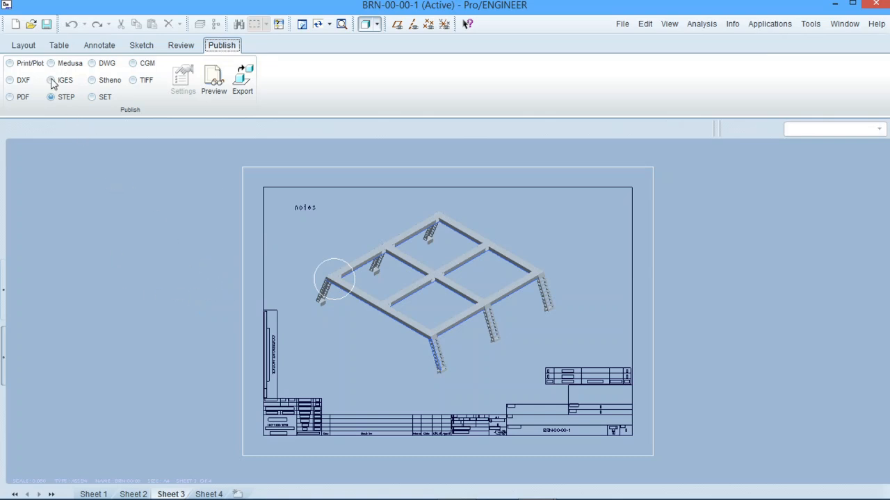
left_click(23, 46)
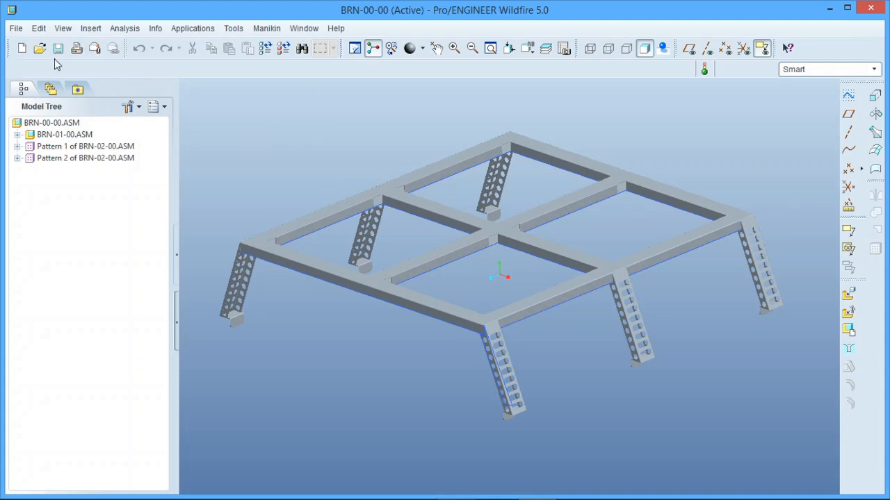
Create a new drawing file named BRN-00-00-1.
left_click(21, 49)
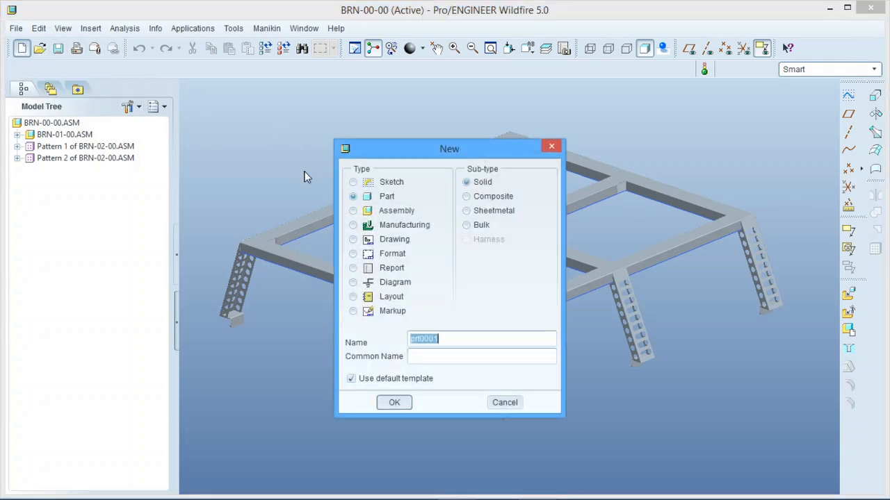
left_click(353, 241)
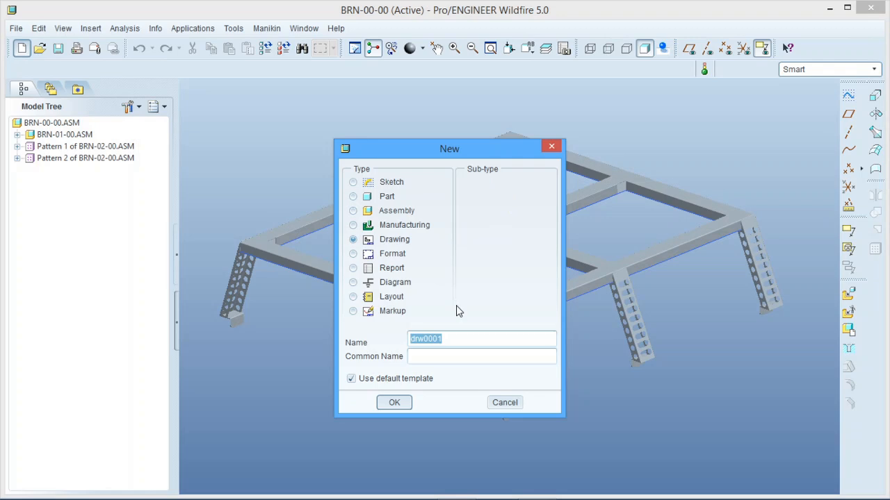
type("B")
type("RN")
type("-00-0")
type("0")
type("-1")
left_click(393, 403)
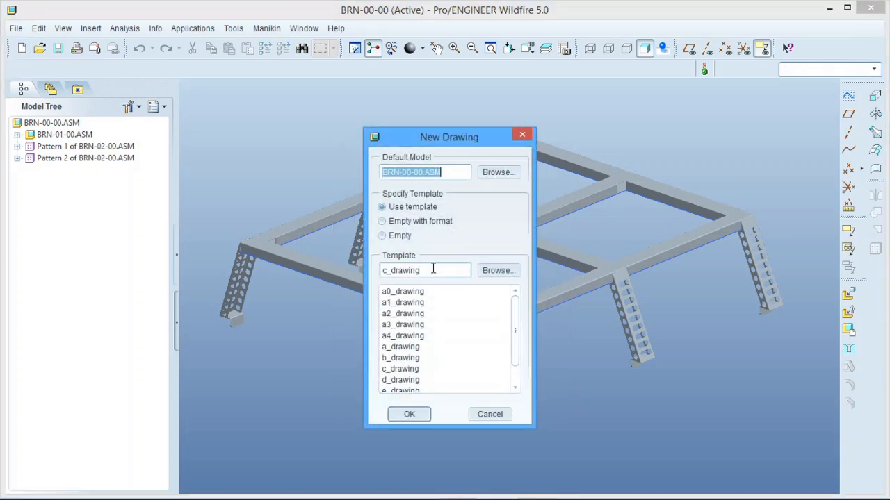
Base the drawing of BRN-00-00.ASM on an empty sheet with the format sema_a4_assy_format.frm from the working directory.
left_click(422, 224)
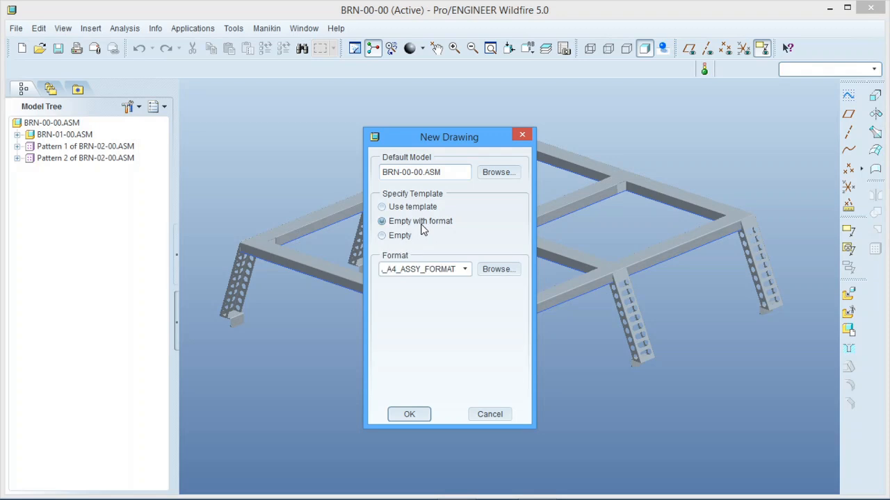
left_click(463, 269)
left_click(461, 269)
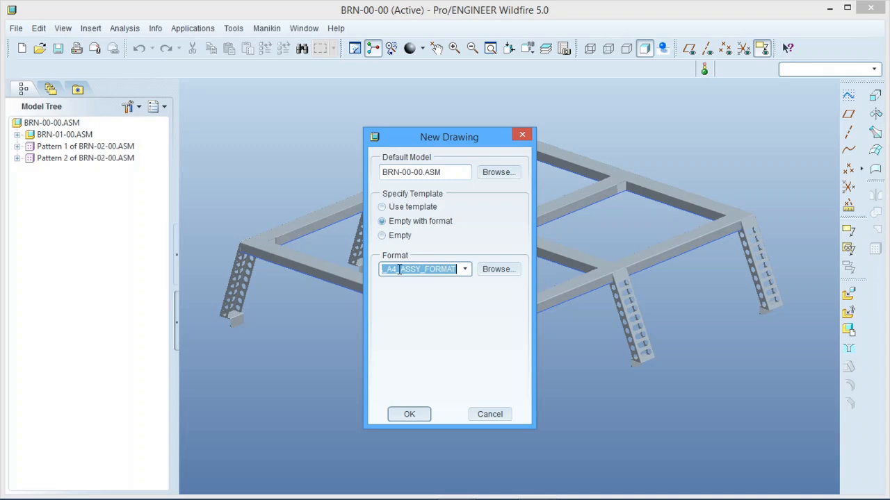
left_click(505, 276)
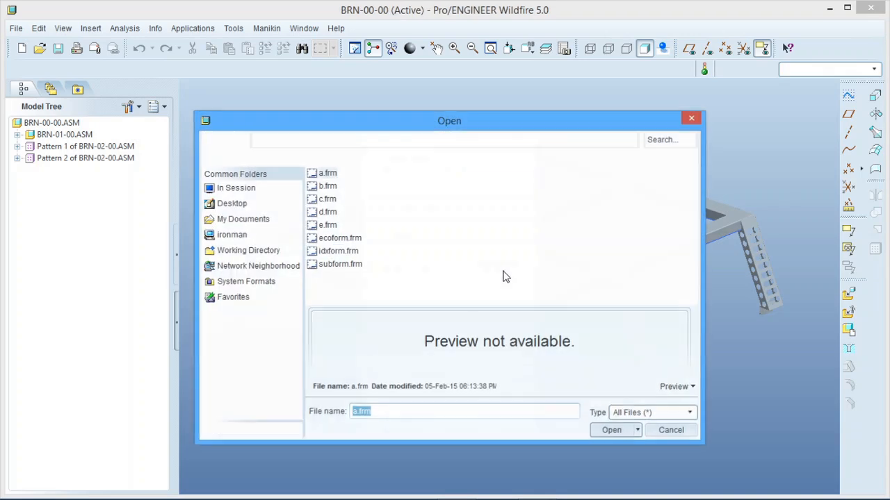
left_click(275, 251)
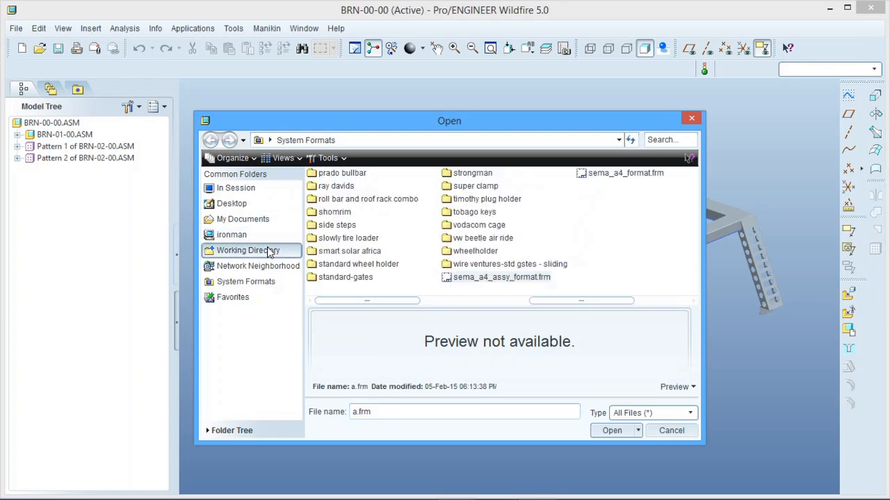
left_click(479, 278)
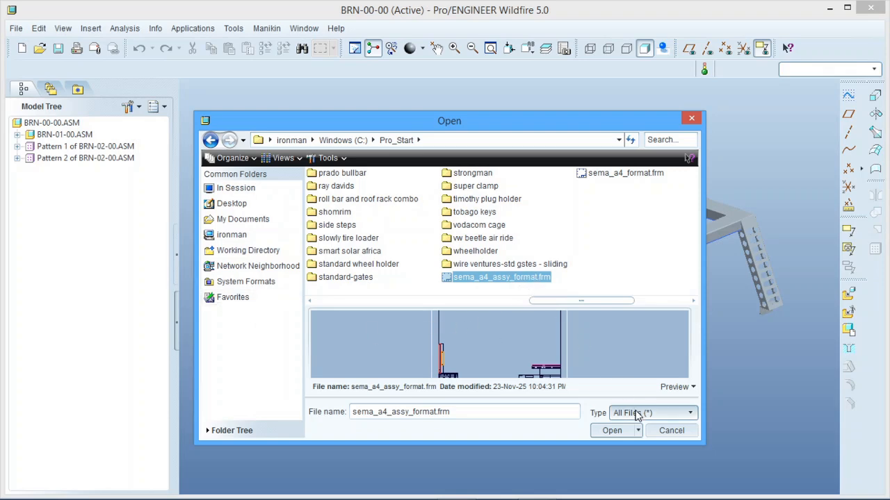
left_click(611, 431)
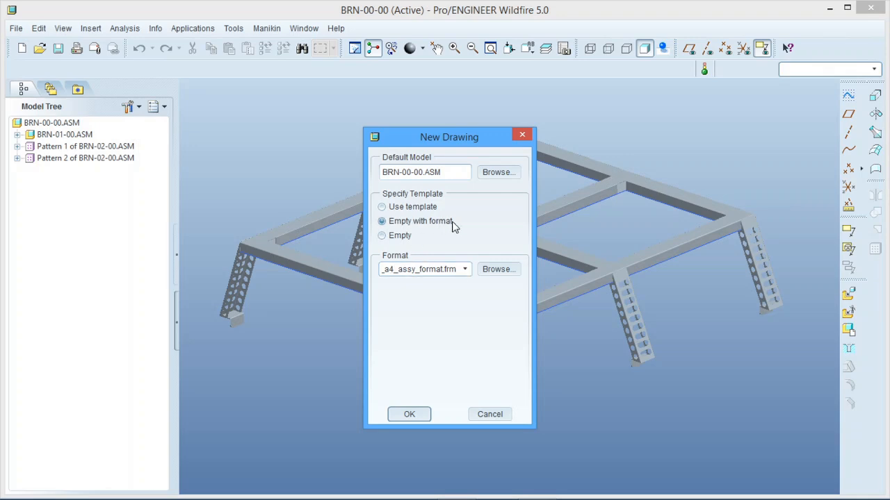
left_click(411, 414)
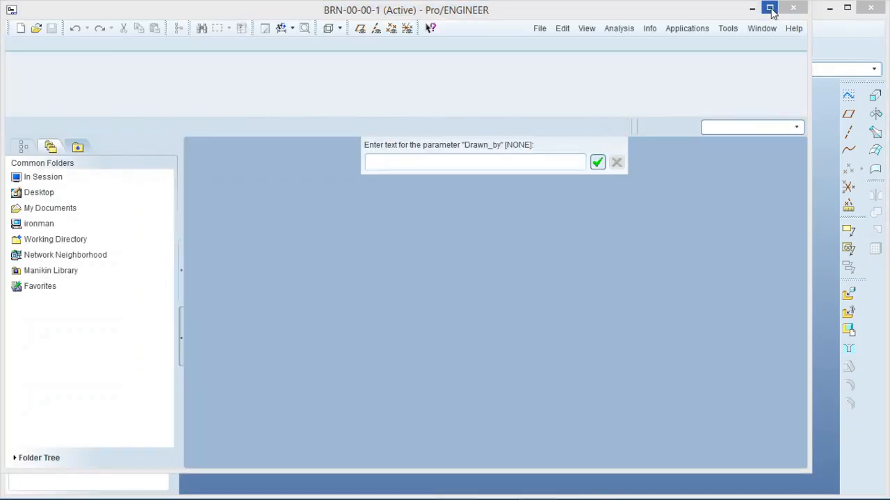
Maximize the drawing window and fill in the format parameters: Drawn_by "Custom cad man", PROJECT "BRN" and revision "1".
left_click(770, 8)
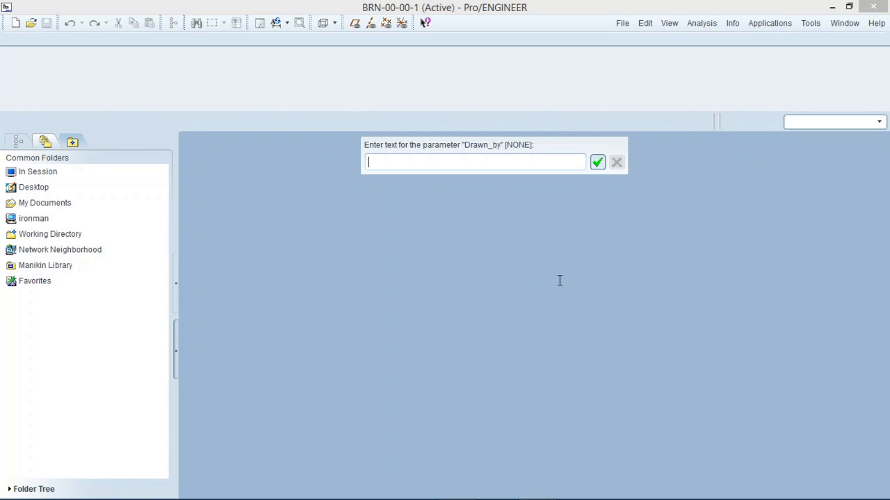
type("Custom cad man")
left_click(597, 162)
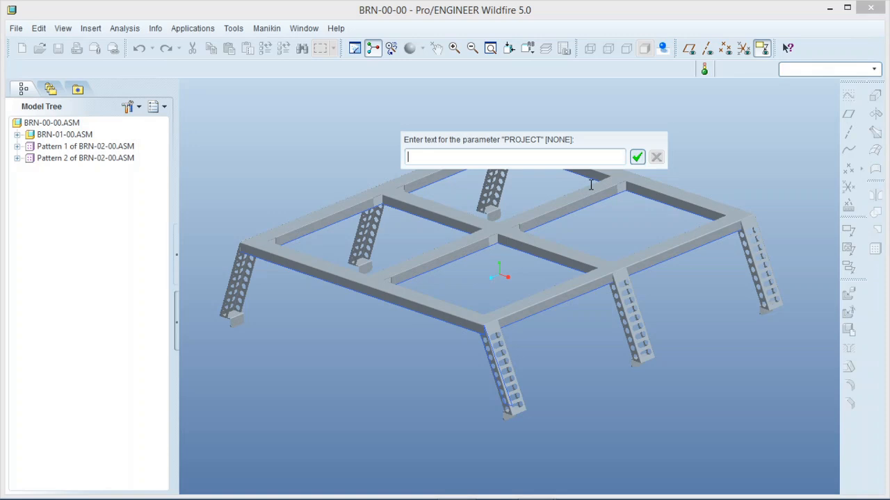
type("BRN")
left_click(637, 159)
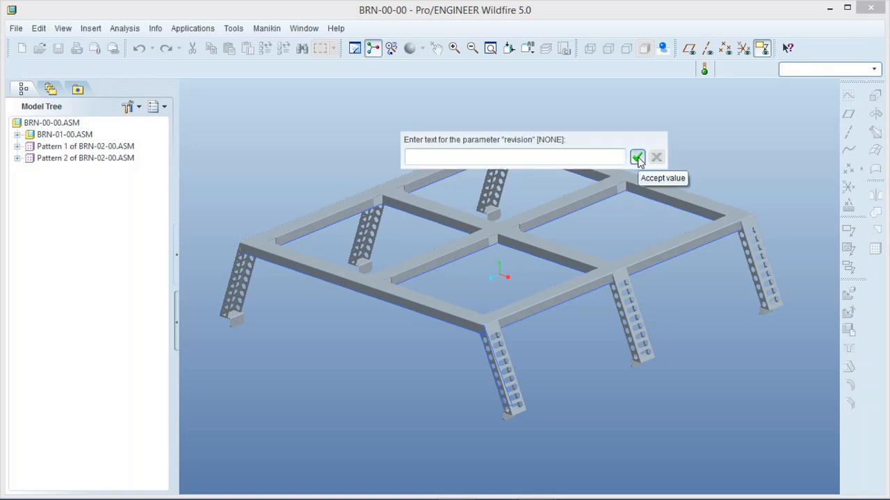
type("1")
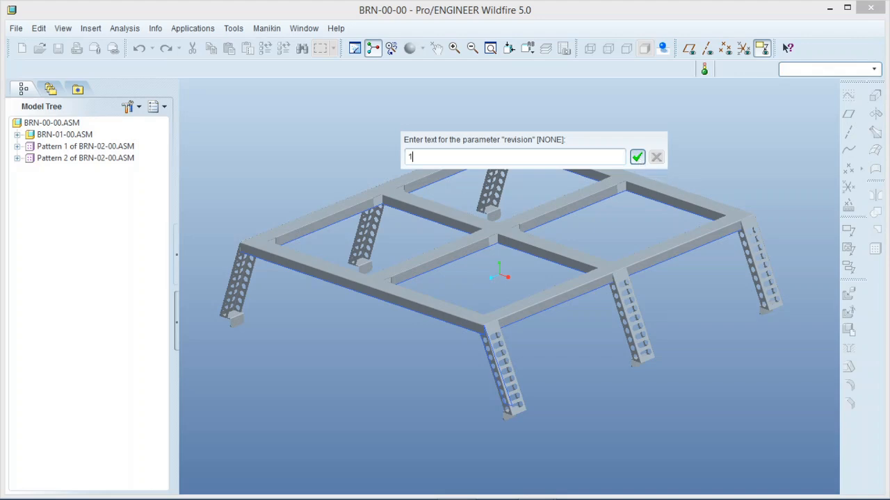
left_click(637, 157)
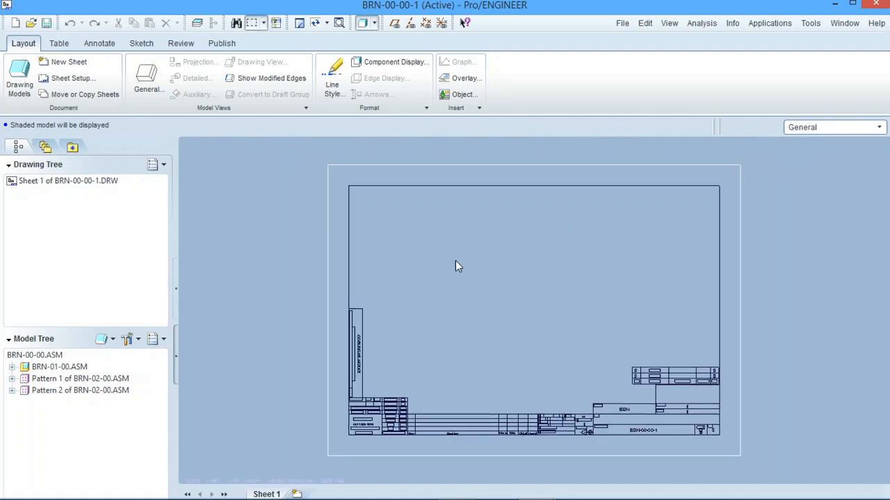
Insert a general view of the assembly with No Combined State near the centre of the sheet.
right_click(515, 285)
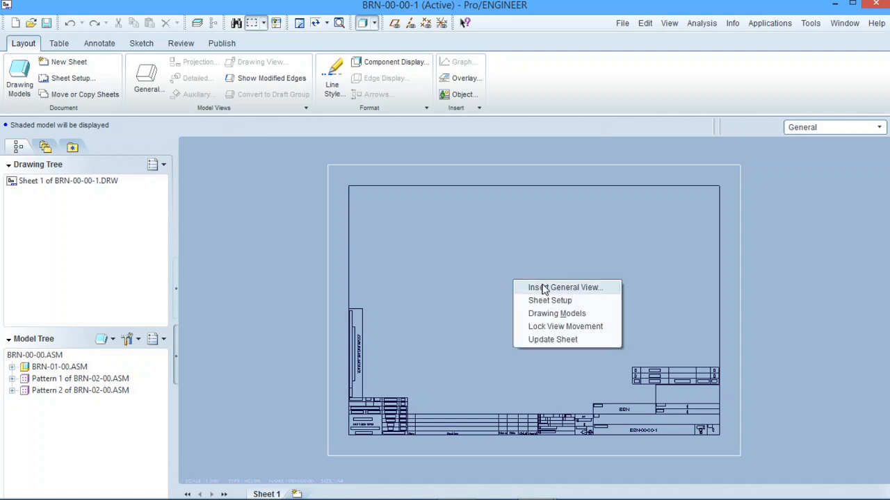
left_click(419, 237)
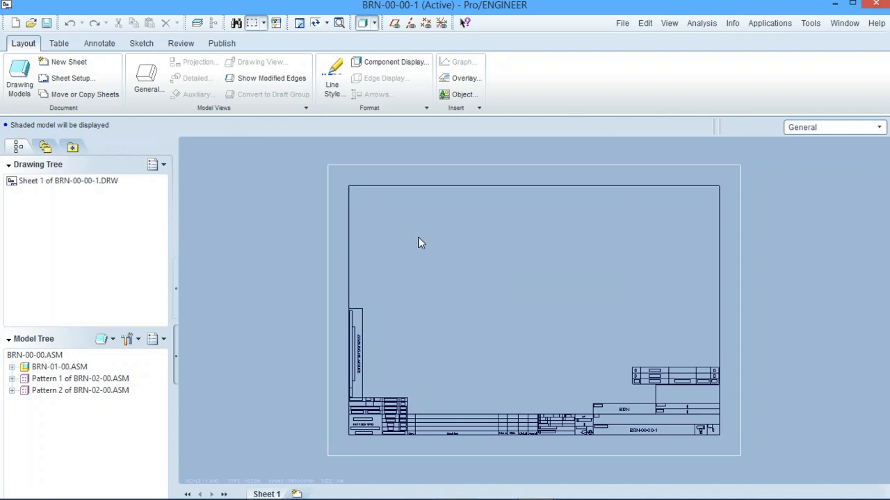
left_click(148, 78)
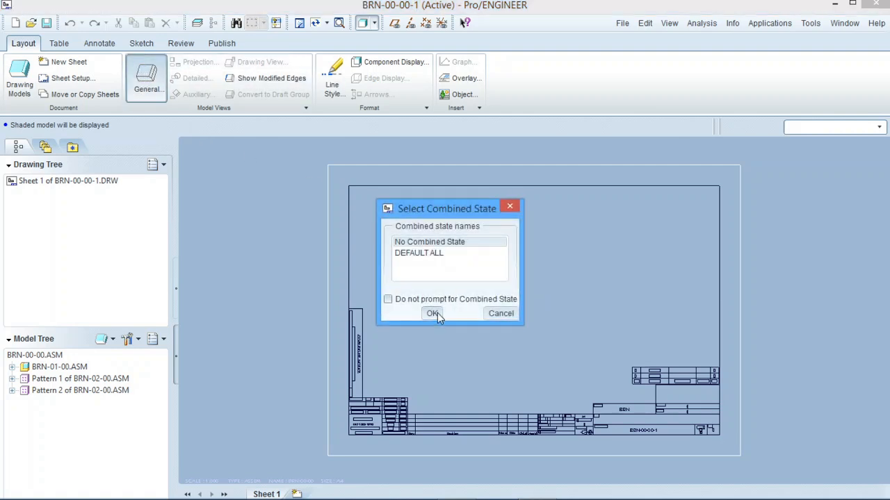
left_click(432, 313)
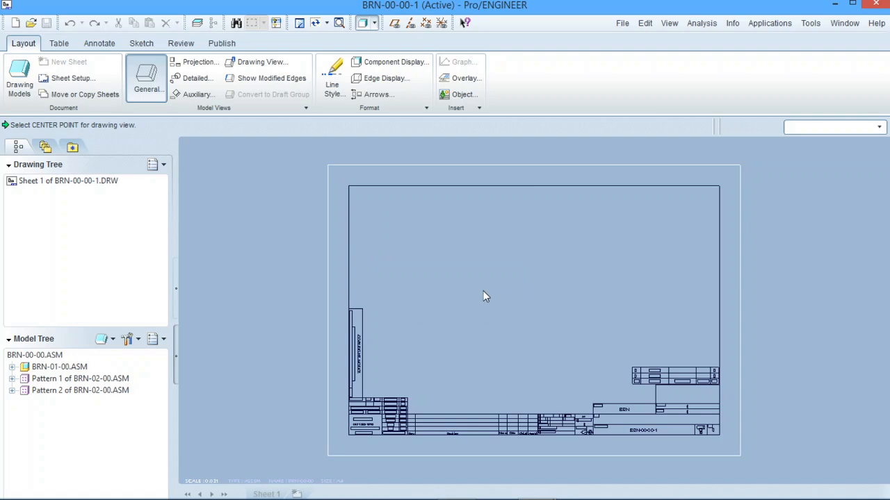
left_click(523, 297)
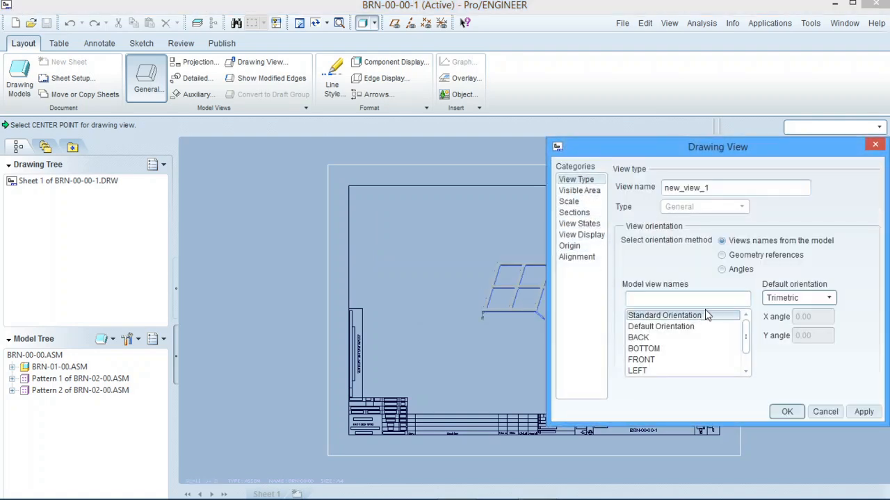
Try the BACK and BOTTOM model orientations on the new general view.
scroll(324, 319, "down", 2)
scroll(411, 318, "up", 5)
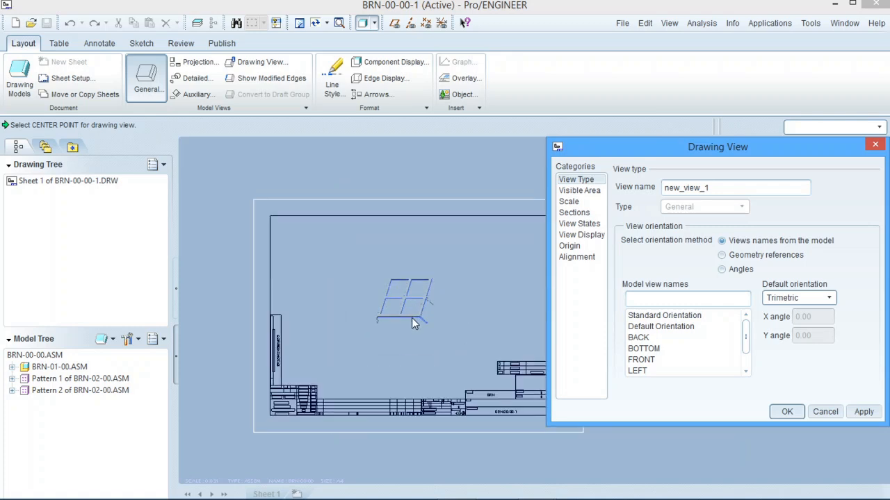
left_click(665, 338)
left_click(856, 411)
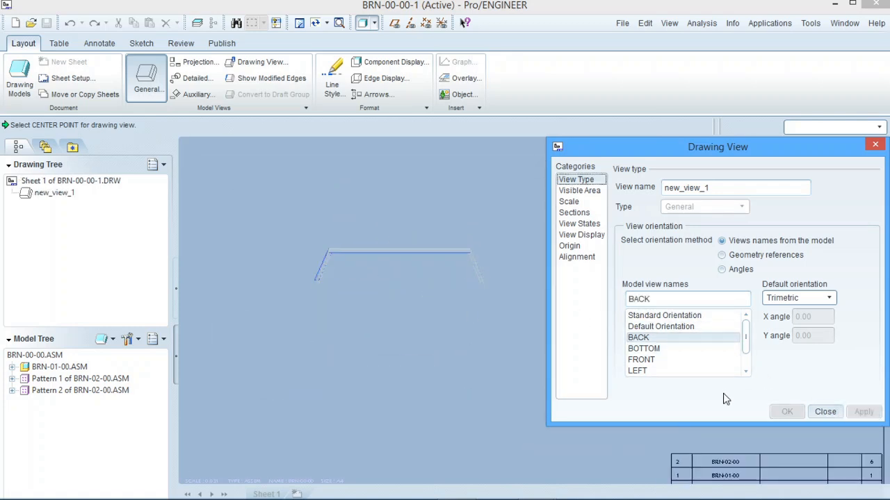
left_click(688, 349)
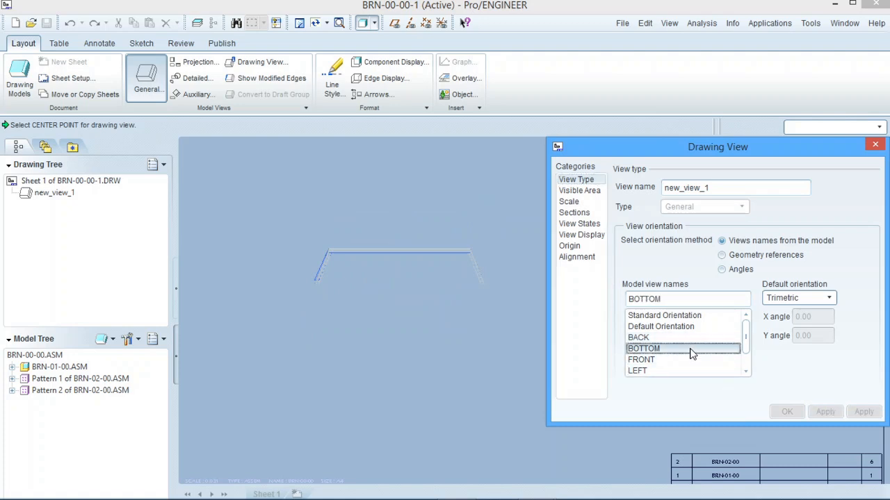
left_click(863, 411)
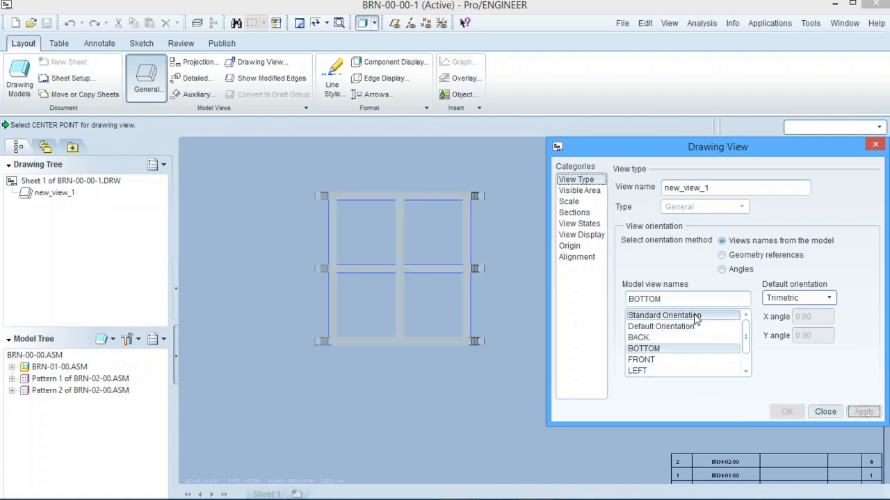
Set the general view to Standard Orientation with Isometric as the default orientation, and close the view settings.
left_click(666, 315)
left_click(862, 411)
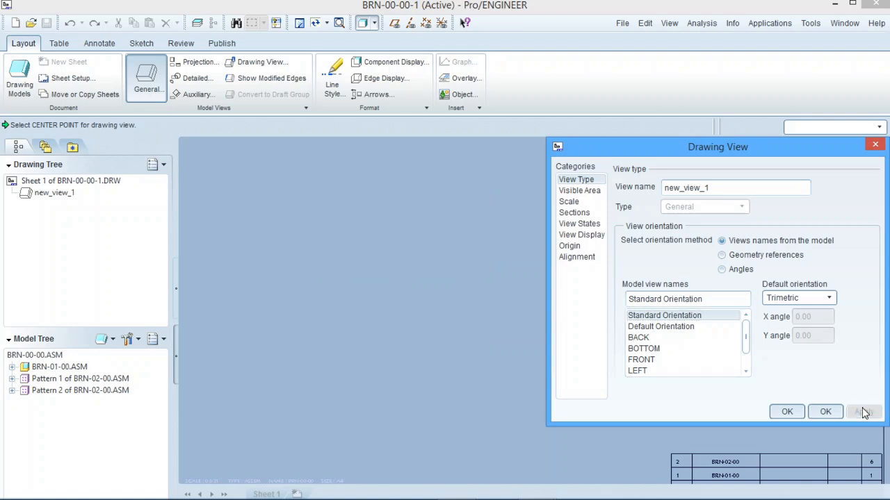
left_click(829, 298)
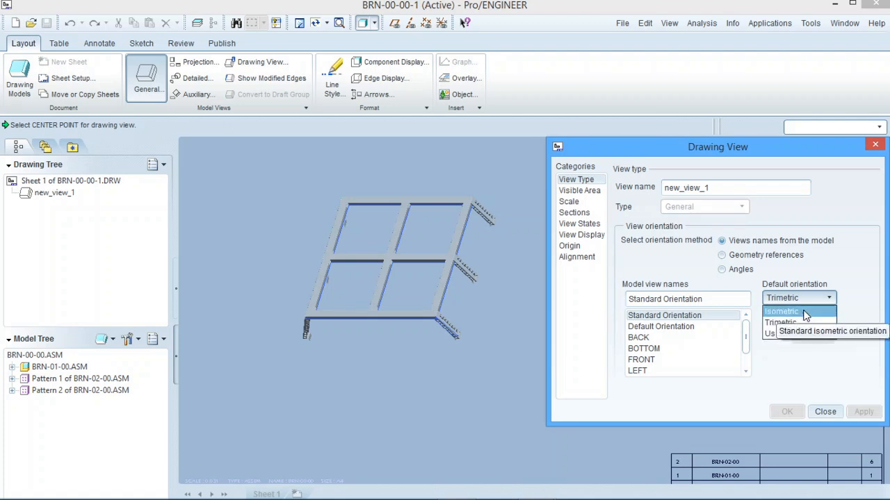
left_click(805, 312)
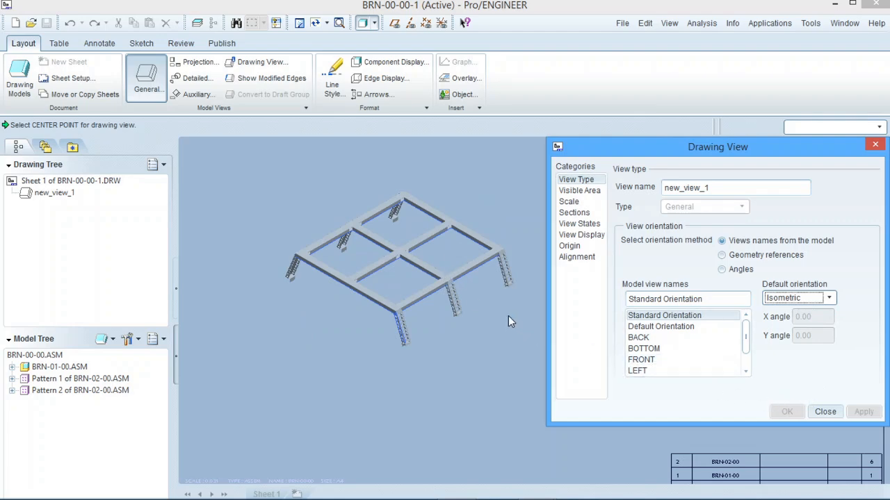
left_click(824, 410)
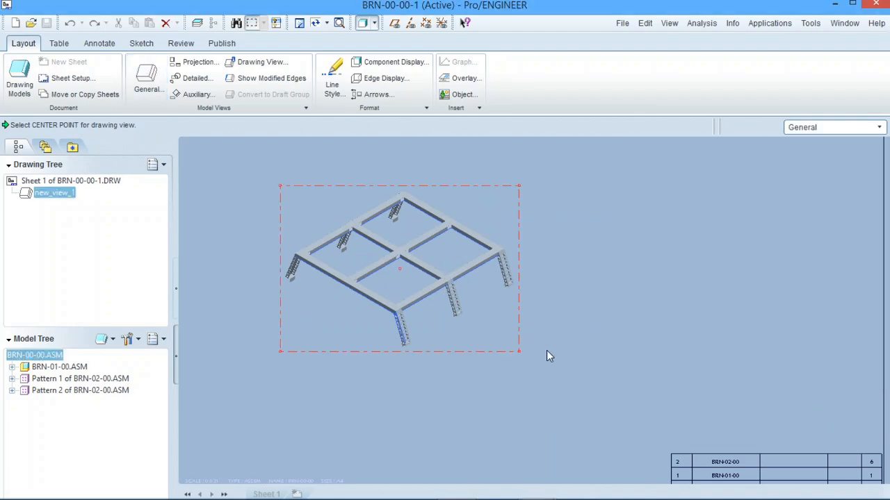
Set the drawing sheet scale to 0.08.
scroll(546, 350, "down", 5)
scroll(520, 344, "up", 3)
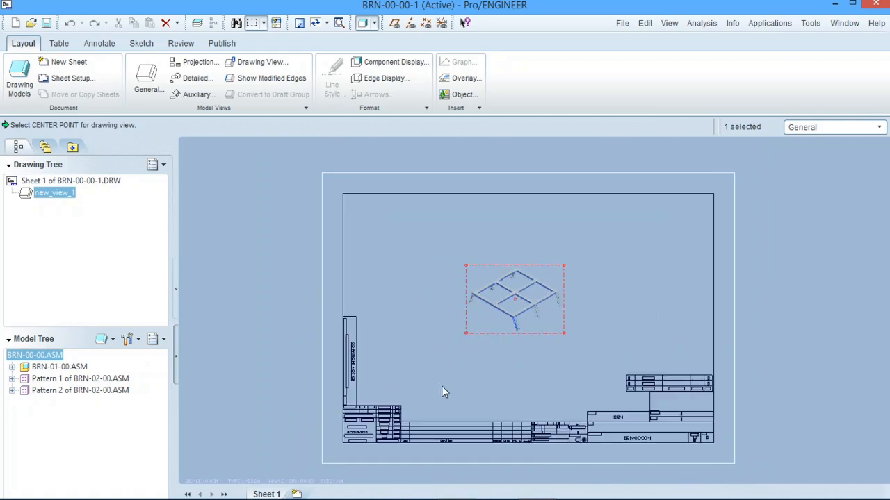
left_click(214, 481)
double_click(214, 481)
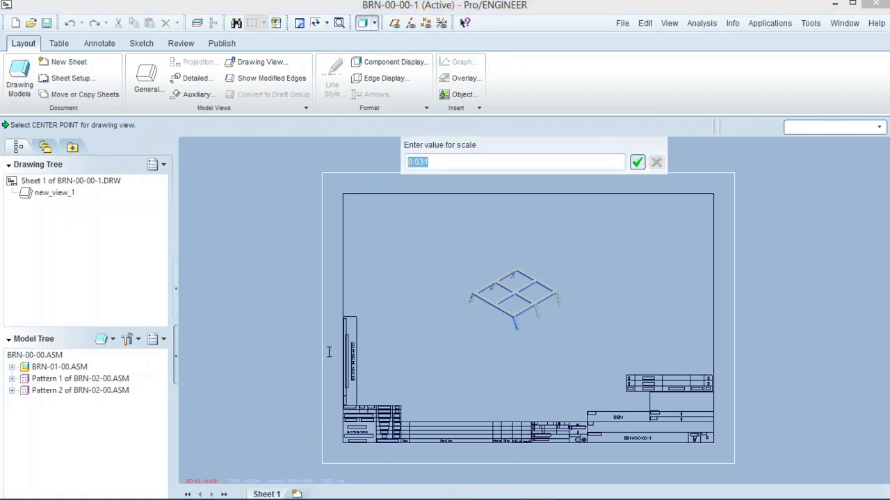
type("0.")
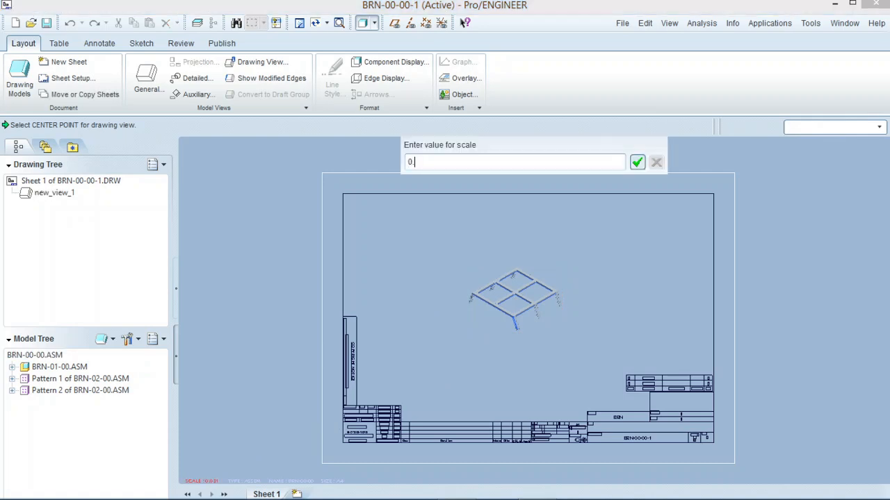
type("08")
left_click(636, 162)
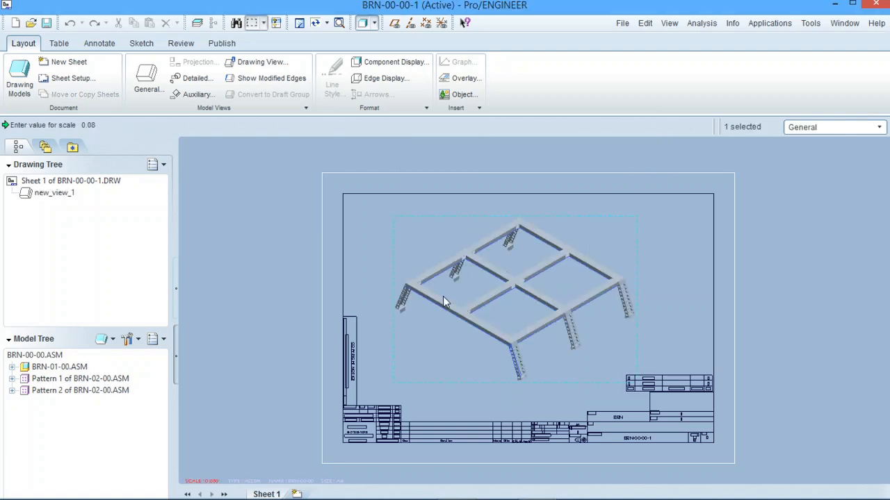
left_click(679, 249)
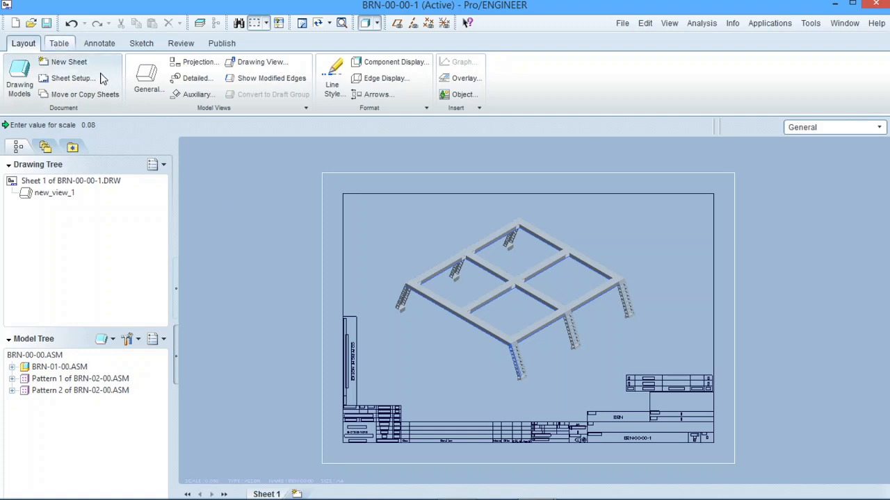
Examine the parts list above the title block together with the isometric view of the assembly.
left_click(59, 43)
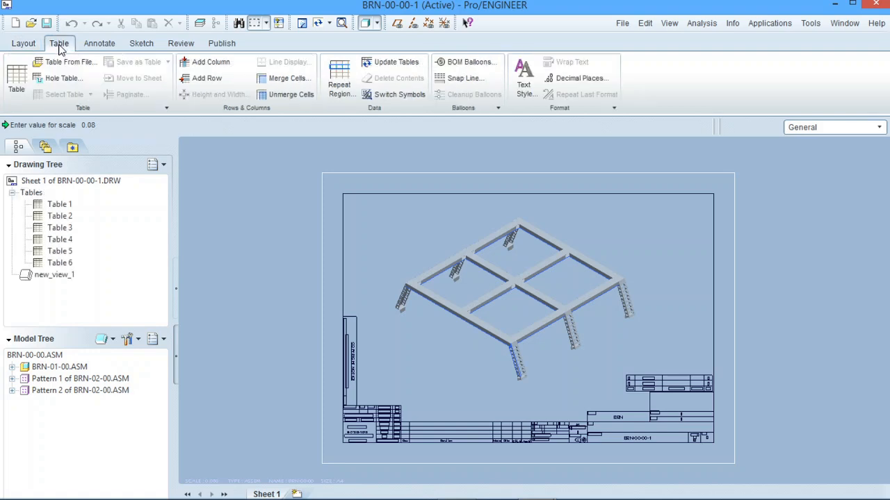
left_click(467, 62)
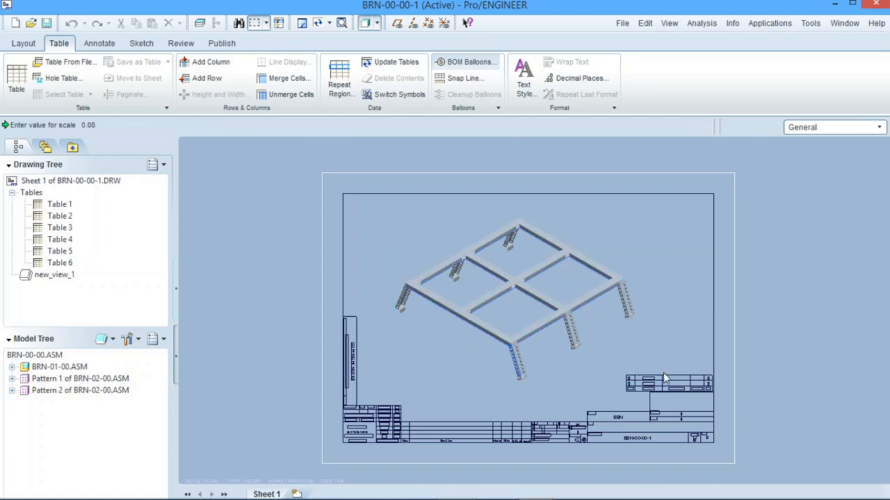
scroll(673, 394, "down", 5)
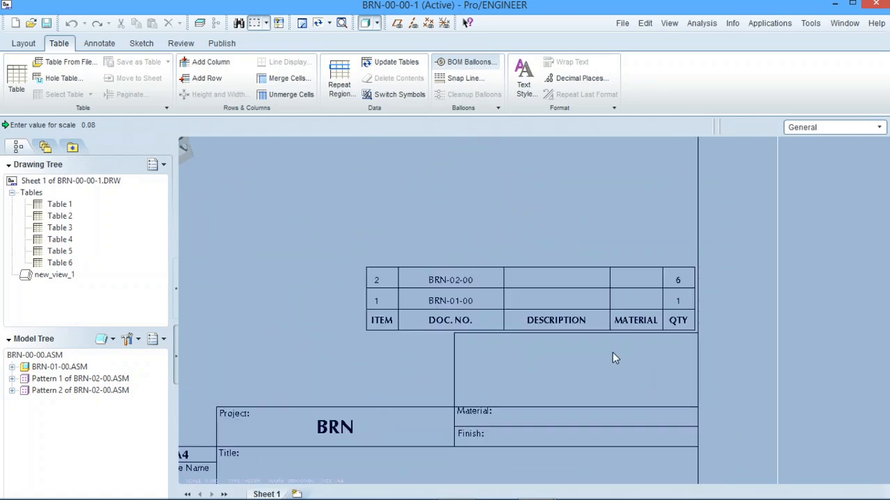
scroll(587, 351, "up", 3)
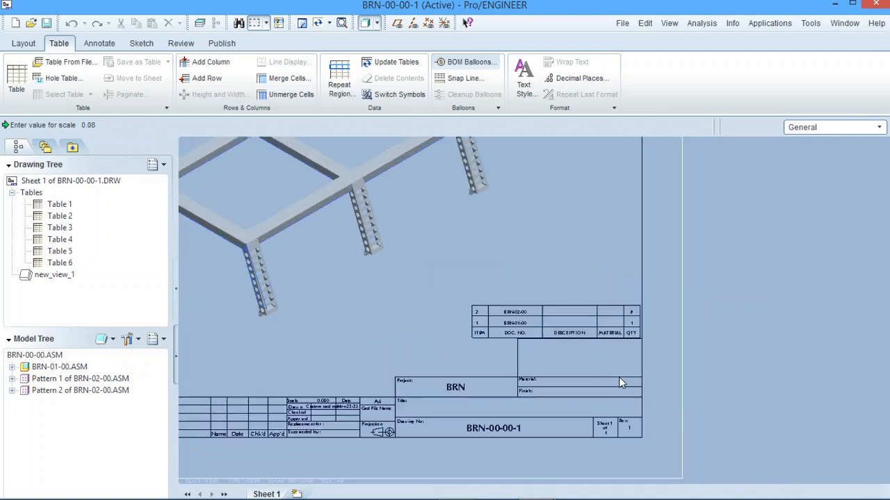
scroll(654, 388, "up", 3)
scroll(580, 318, "down", 6)
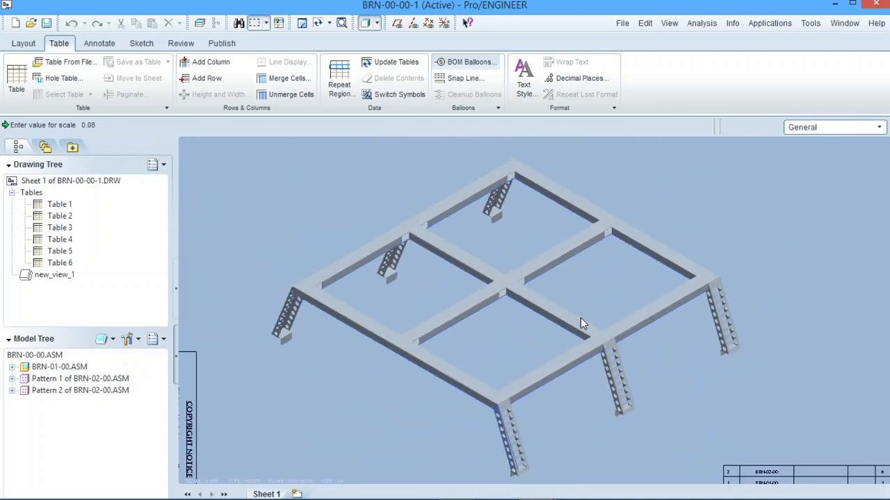
scroll(536, 316, "up", 4)
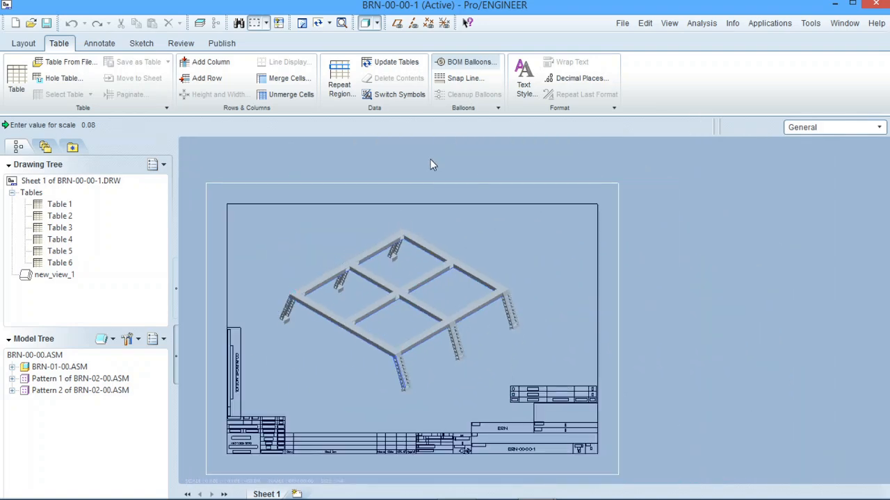
scroll(429, 161, "down", 2)
scroll(362, 230, "up", 2)
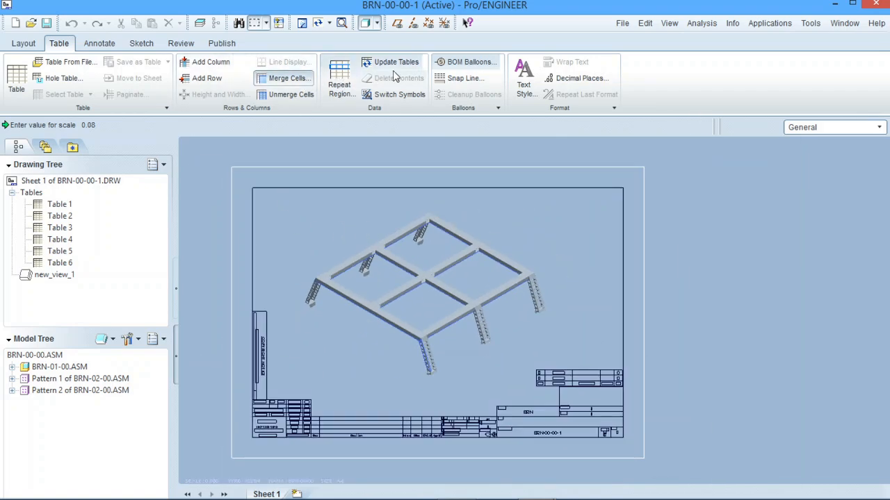
Set the parts list as a Simple BOM balloon region and create balloons by view on the isometric view.
left_click(460, 64)
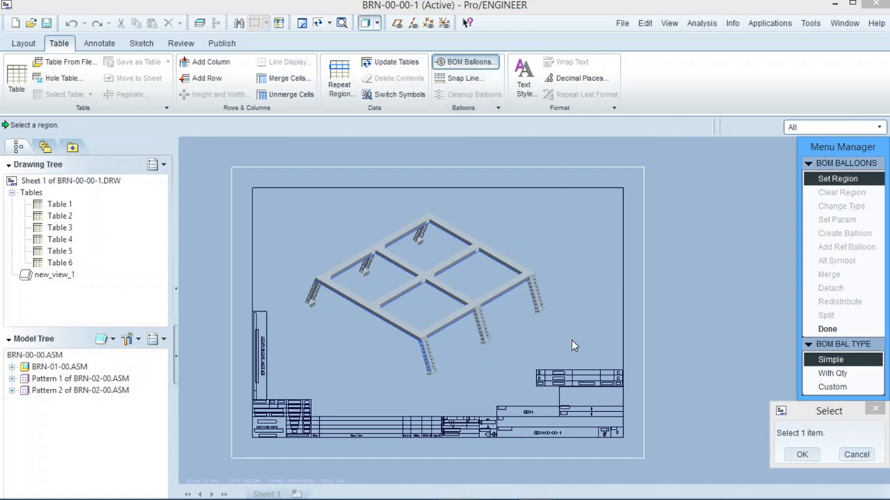
left_click(574, 375)
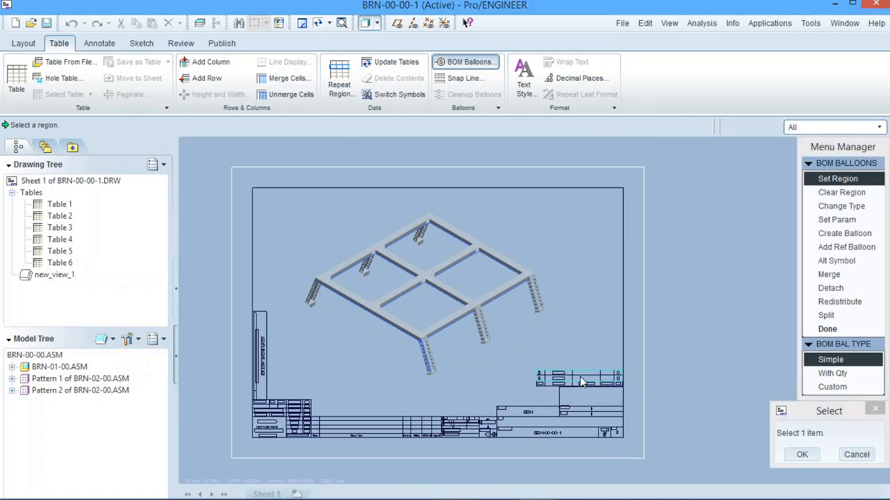
left_click(798, 455)
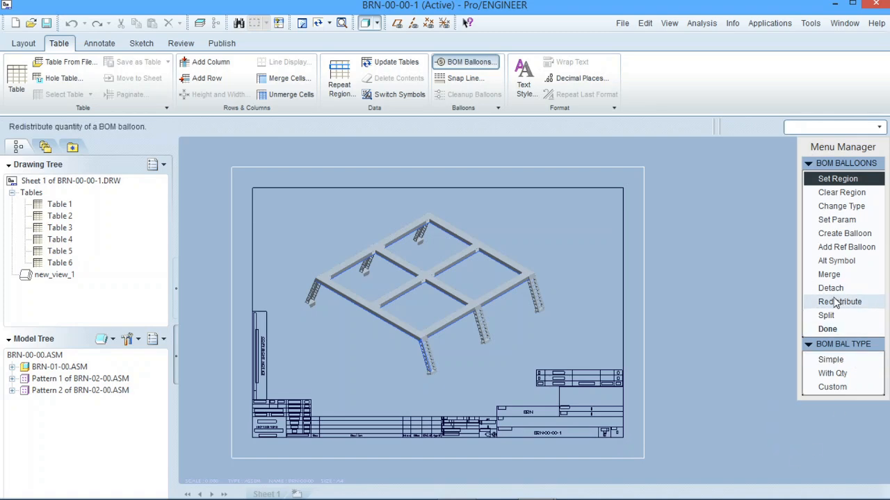
left_click(840, 236)
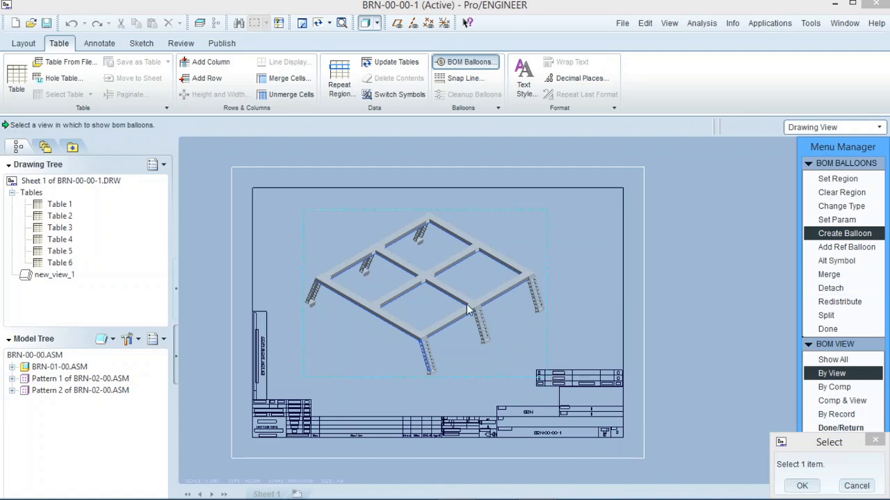
left_click(447, 296)
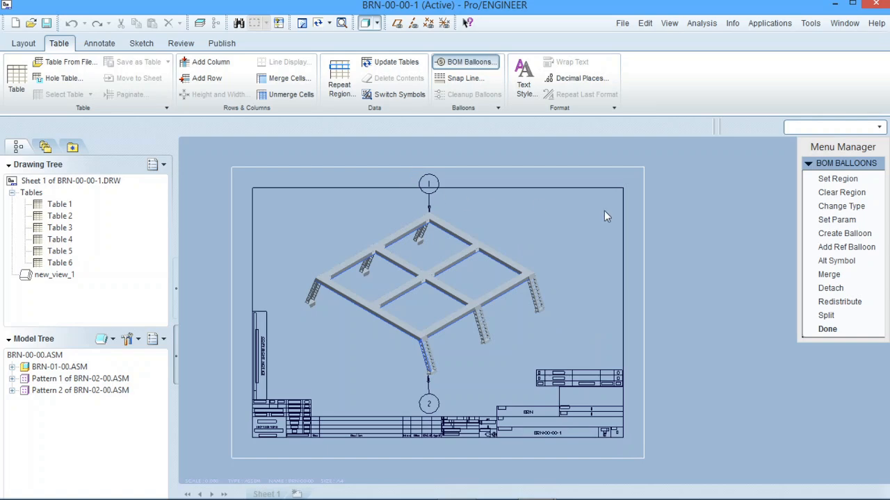
left_click(842, 331)
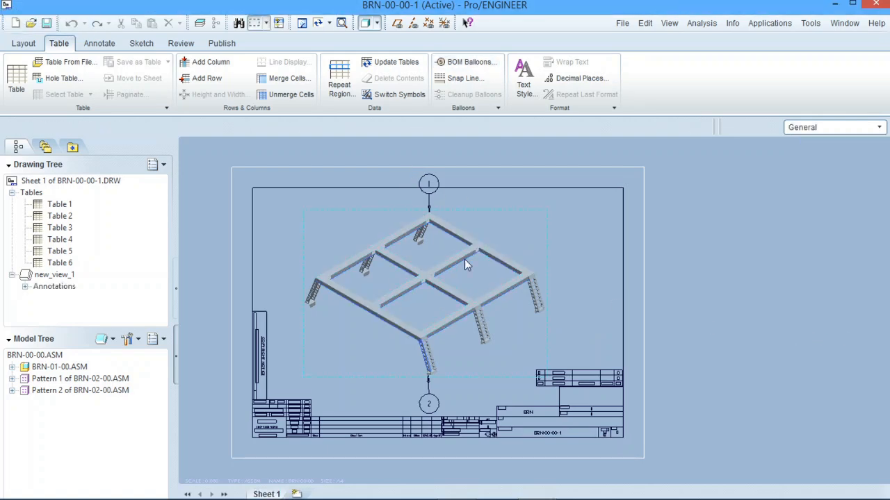
Compare the new balloons on the isometric view with the item rows and quantities in the parts list.
scroll(583, 410, "down", 5)
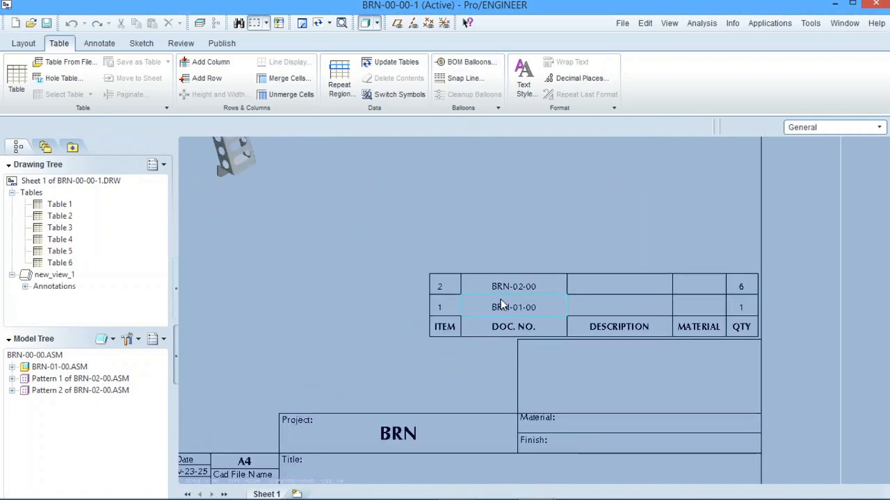
scroll(446, 289, "up", 4)
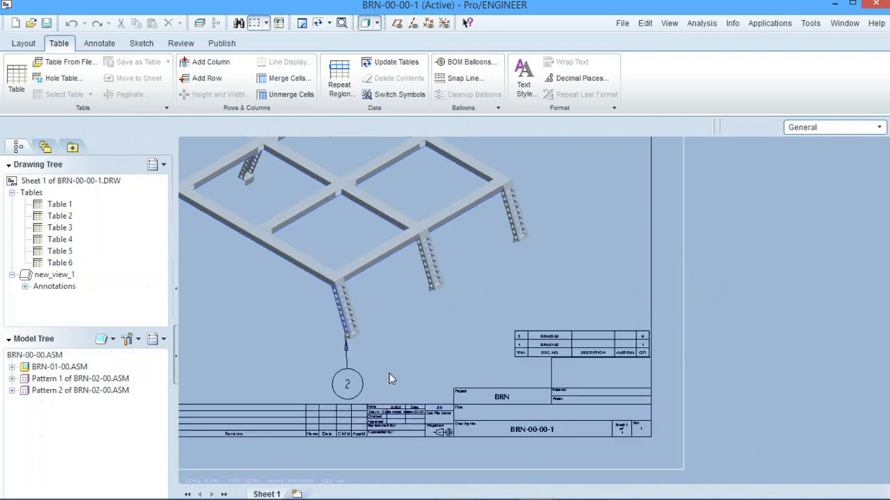
scroll(533, 336, "down", 3)
scroll(749, 367, "up", 2)
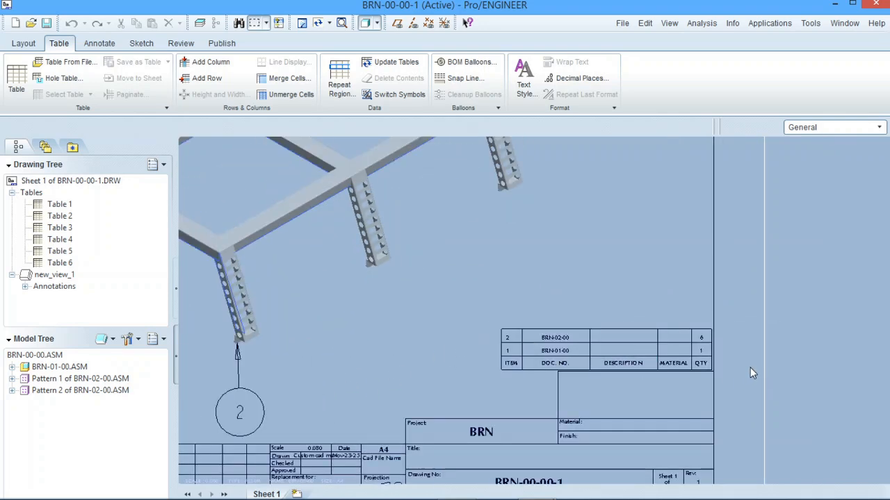
scroll(708, 360, "down", 3)
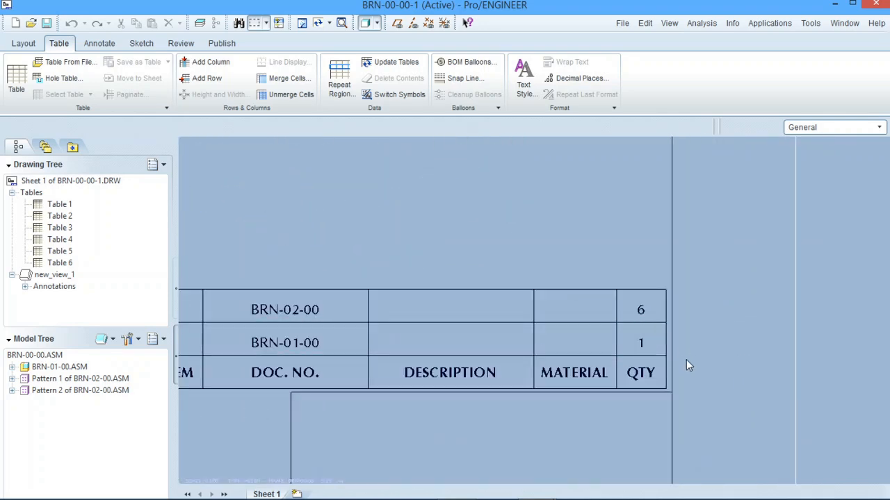
scroll(709, 362, "up", 5)
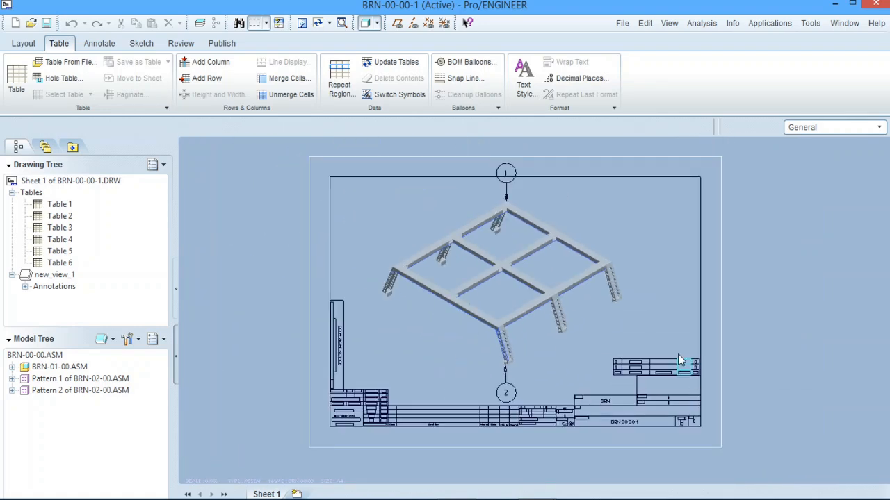
scroll(678, 354, "down", 2)
scroll(612, 323, "up", 3)
scroll(512, 283, "down", 2)
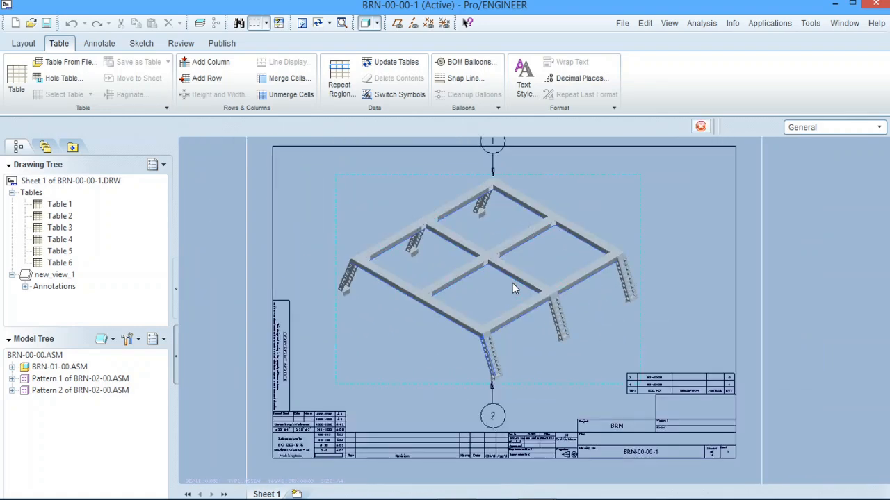
scroll(532, 237, "up", 2)
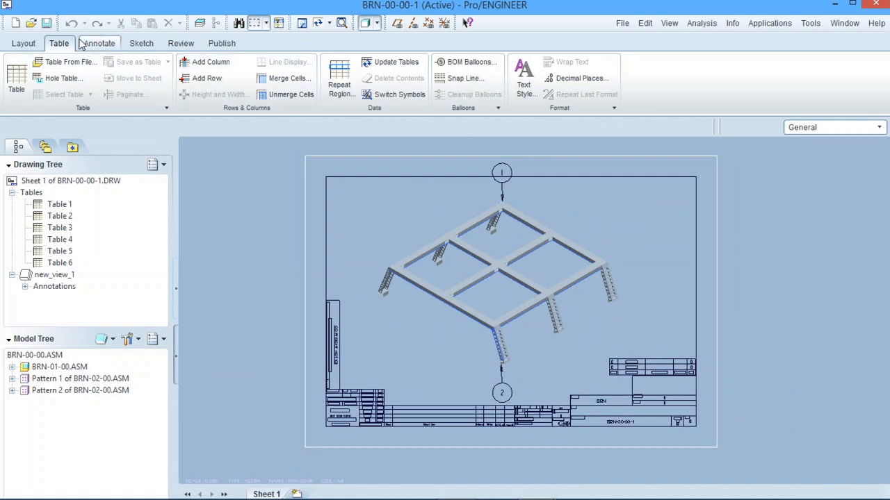
Move balloon 1 inside the border to the view's upper right and reattach its arrowhead leader to the frame's upper-right outer edge.
left_click(504, 174)
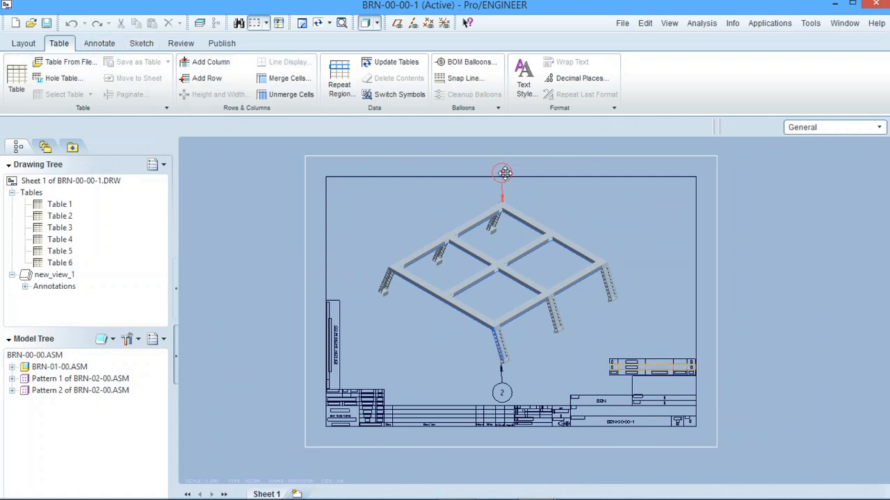
left_click_drag(505, 174, 600, 201)
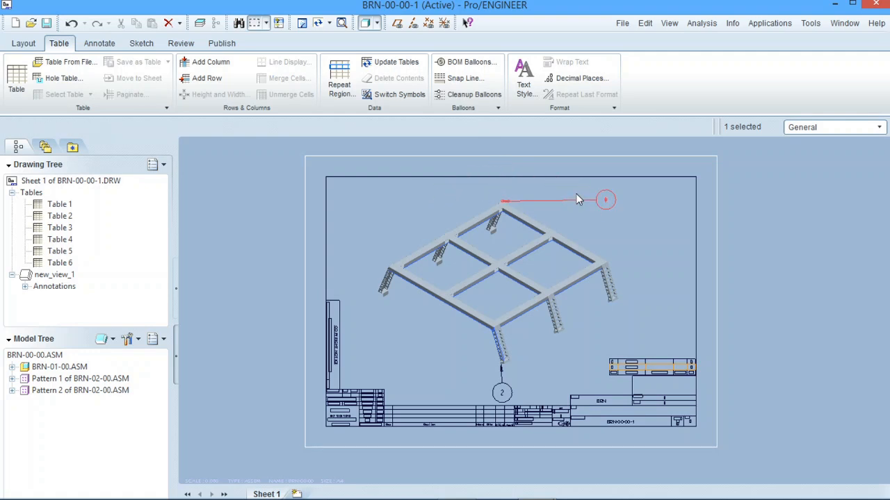
right_click(573, 201)
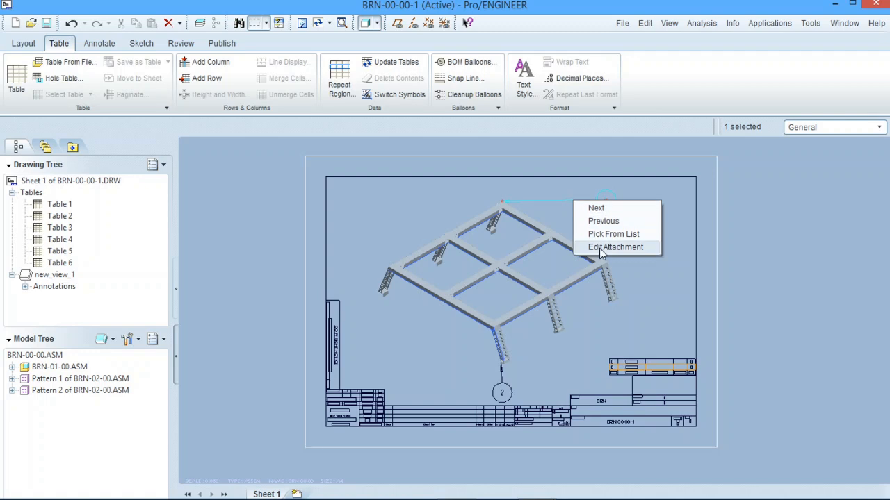
left_click(587, 245)
left_click(554, 228)
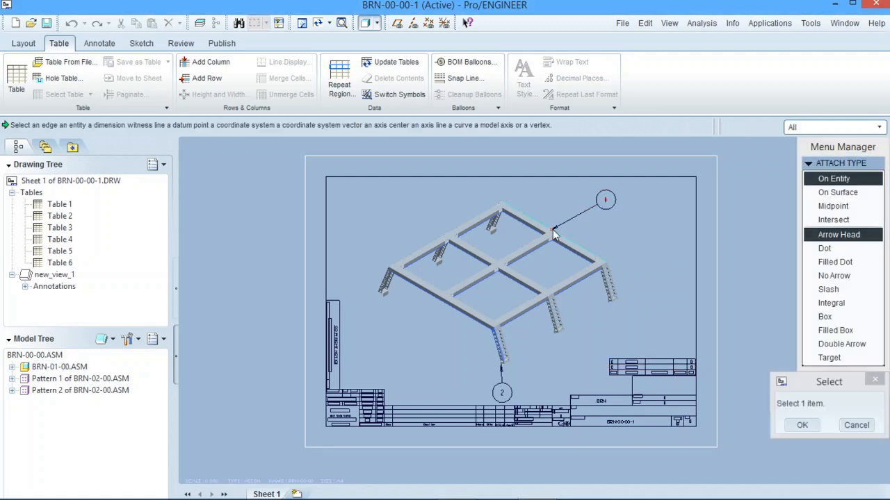
left_click(801, 425)
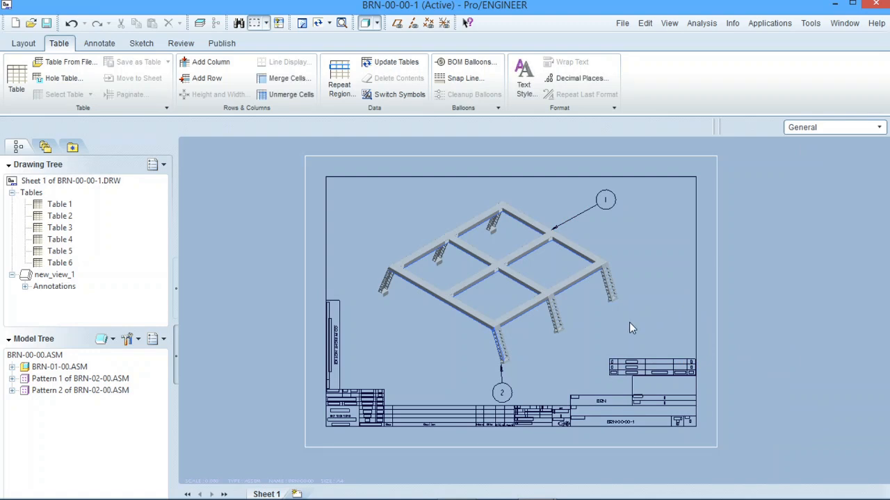
Move balloon 2 to the lower left of the front leg, clear of the revision table.
left_click(502, 393)
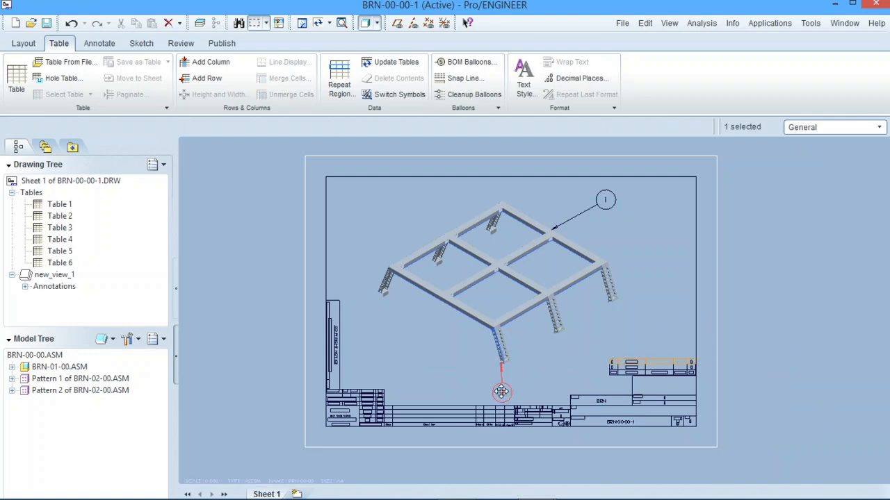
left_click_drag(502, 393, 451, 380)
left_click(679, 281)
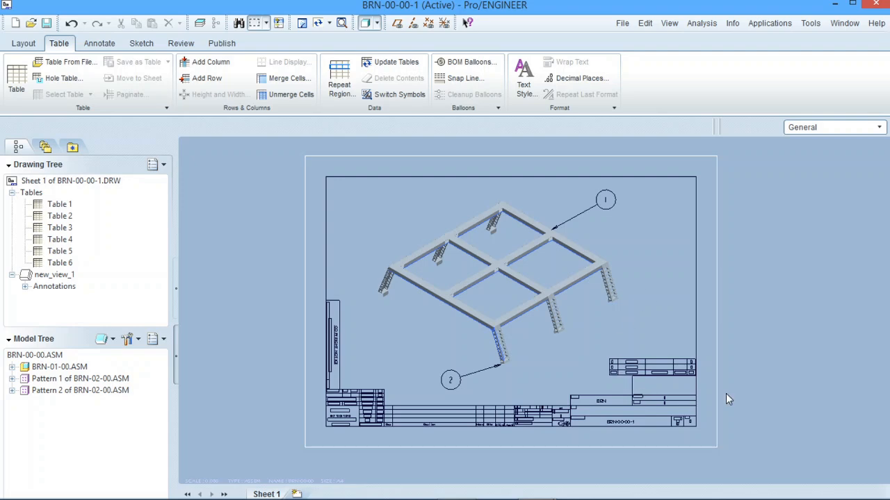
Check the BRN-02-00 row in the parts list and open the first BRN-02-00 subassembly of Pattern 1 to inspect it from several angles.
scroll(695, 382, "up", 5)
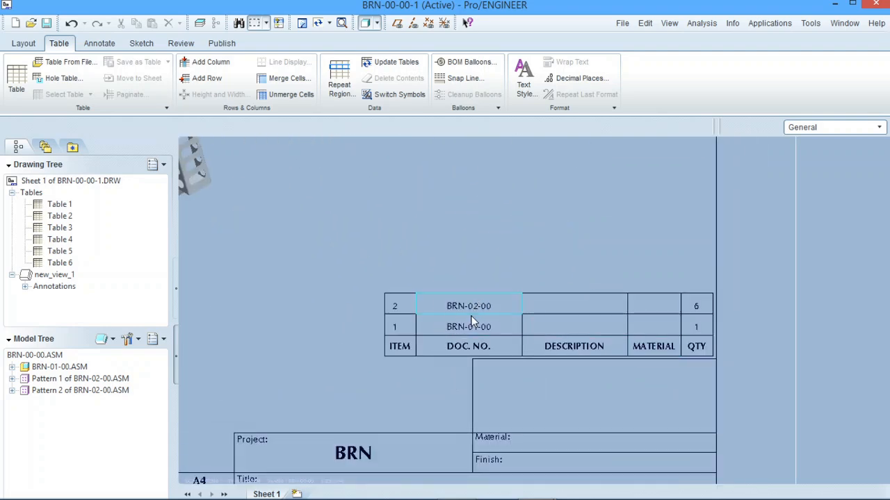
scroll(588, 425, "down", 5)
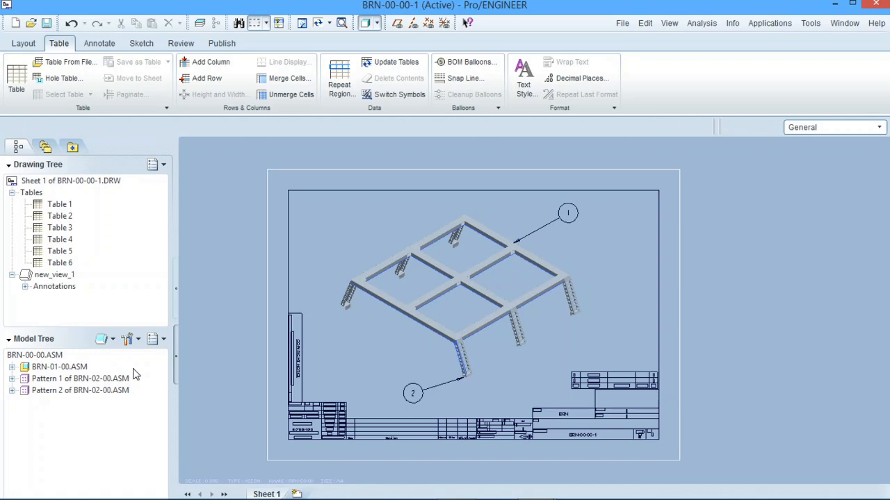
left_click(12, 379)
left_click(50, 391)
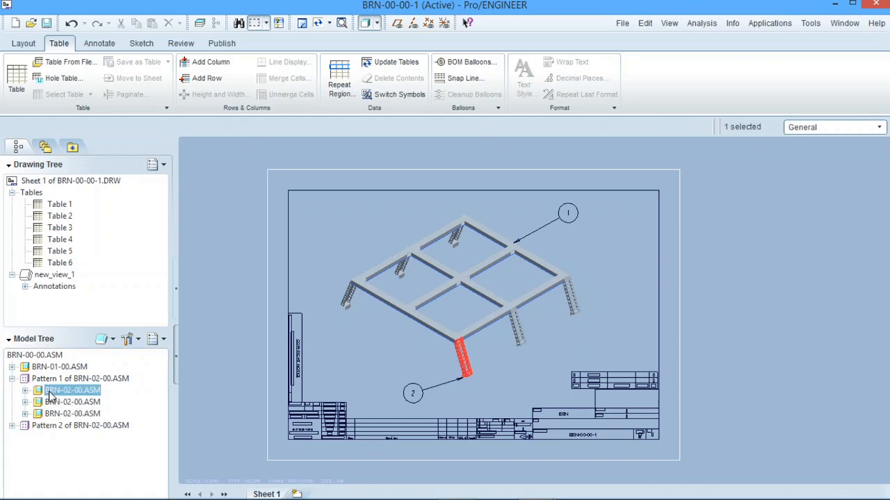
right_click(50, 394)
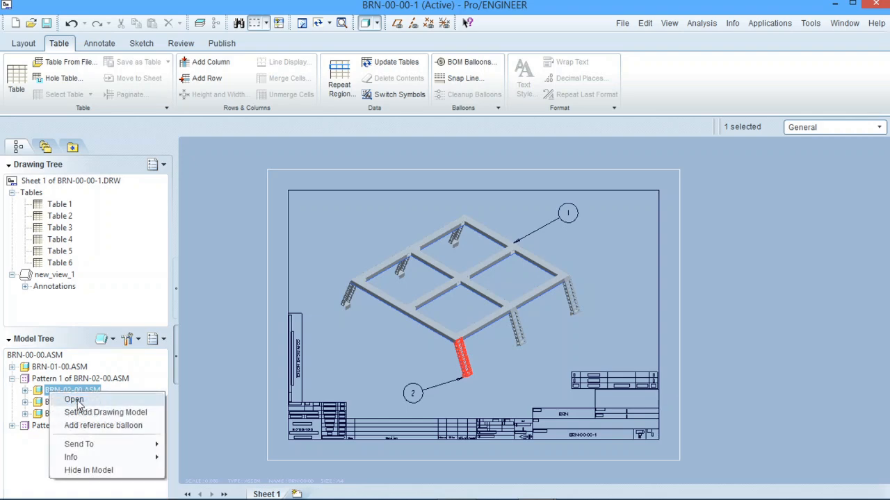
left_click(75, 400)
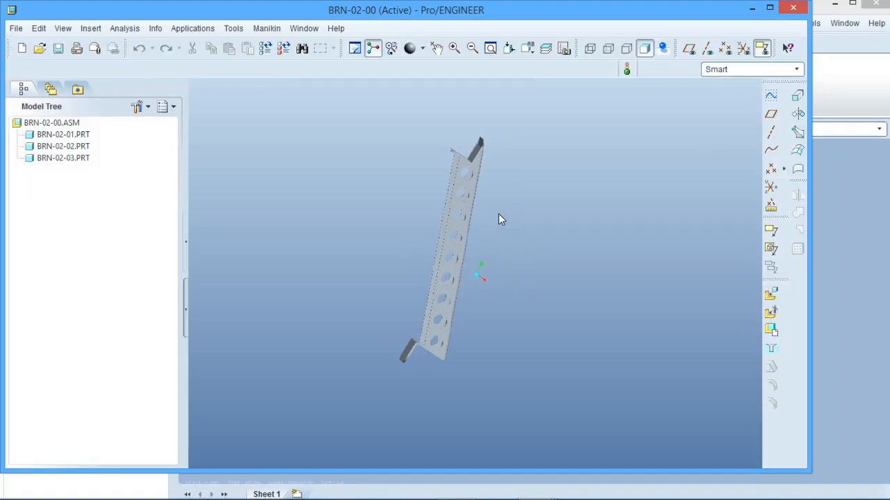
mouse_move(501, 214)
middle_mouse_down()
mouse_move(491, 204)
mouse_move(484, 210)
mouse_move(546, 185)
mouse_move(517, 184)
mouse_move(568, 188)
mouse_move(536, 174)
mouse_move(579, 179)
mouse_move(579, 191)
mouse_move(546, 166)
mouse_move(632, 181)
mouse_move(550, 187)
mouse_move(552, 199)
mouse_move(535, 192)
middle_mouse_up()
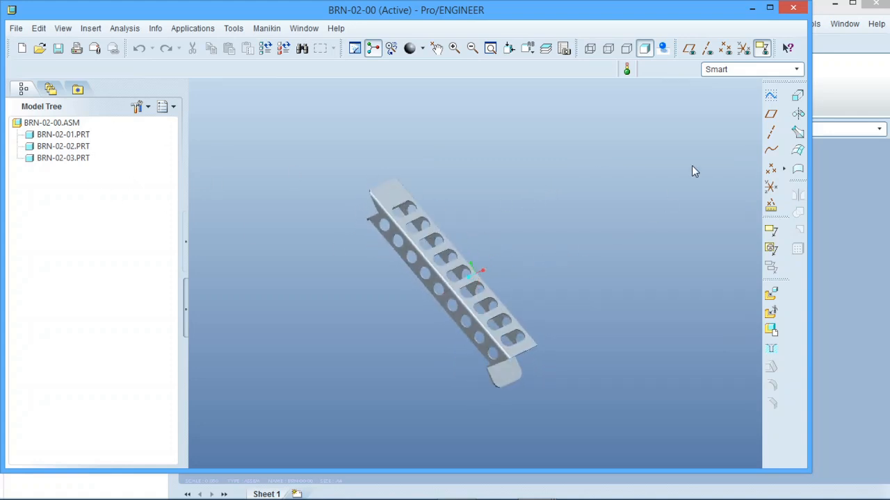
left_click(796, 8)
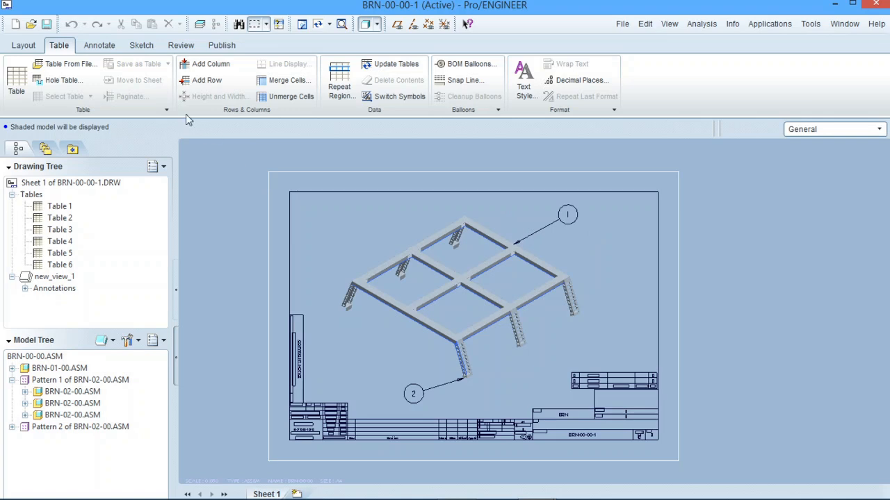
Sketch a closed triangle of three draft lines above the isometric view's left side, with a horizontal top edge about 1.78 long.
left_click(105, 45)
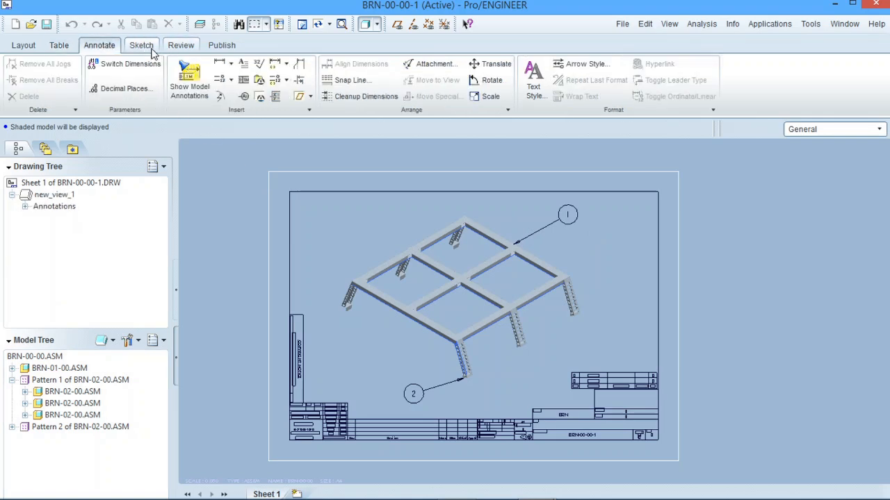
left_click(152, 50)
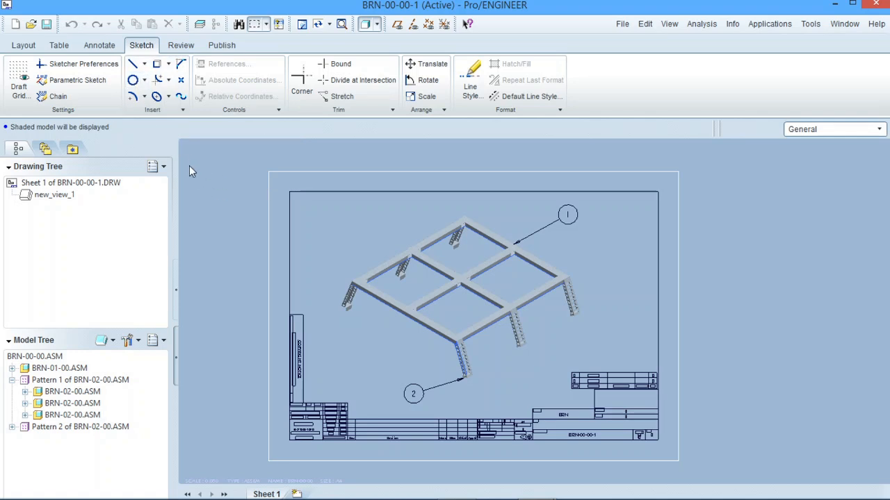
left_click(133, 64)
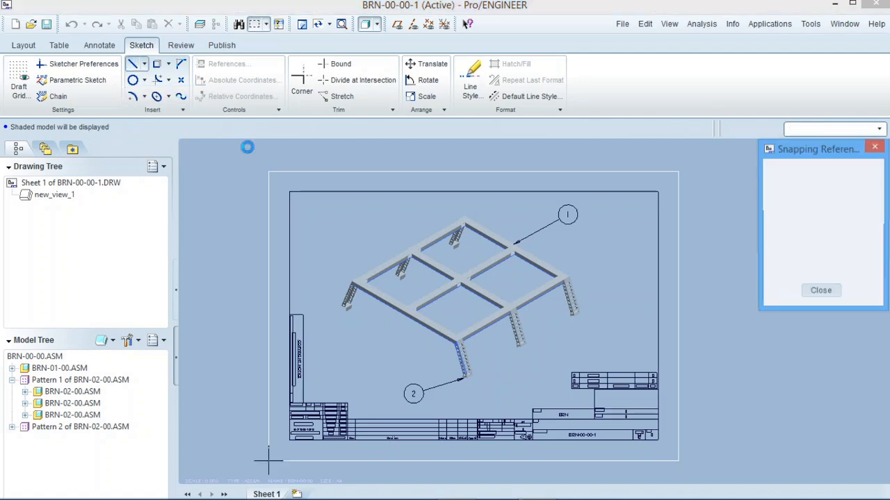
left_click(327, 219)
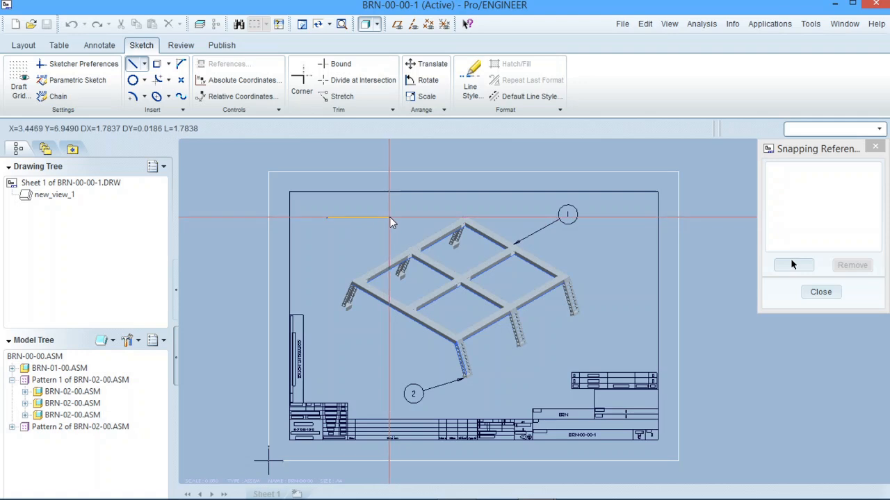
left_click(388, 218)
left_click(369, 242)
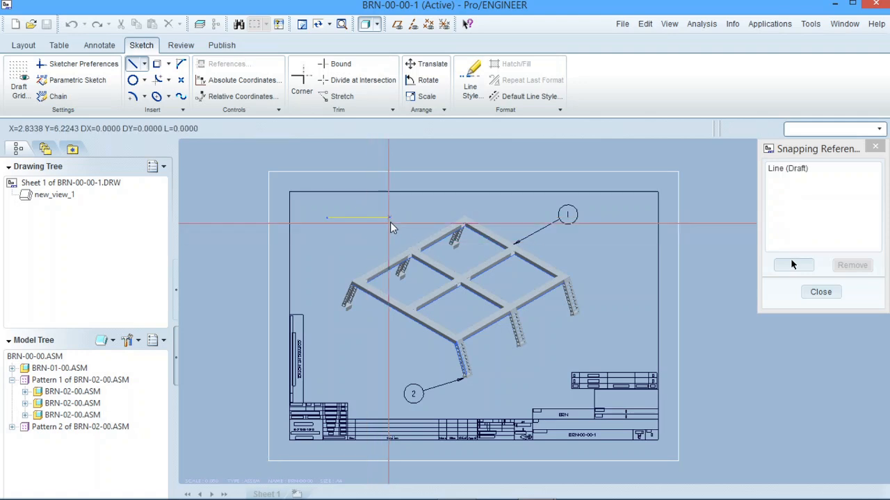
left_click(389, 218)
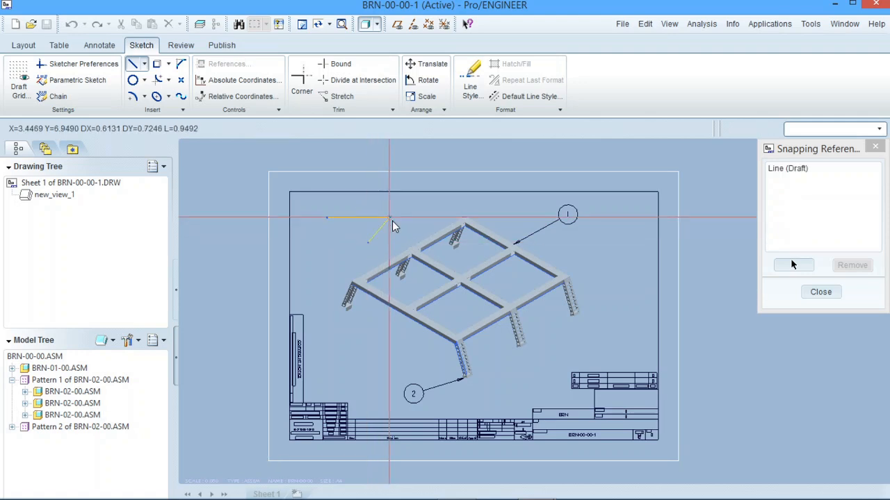
left_click(326, 218)
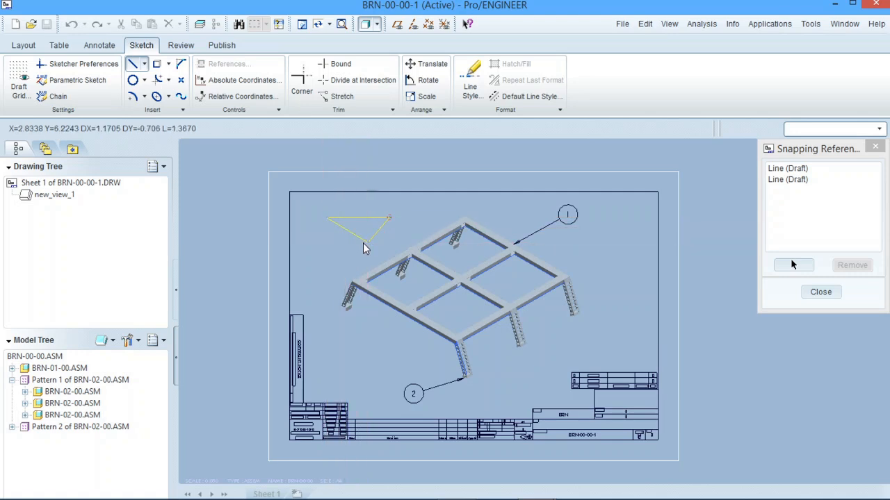
left_click(368, 242)
middle_click(667, 275)
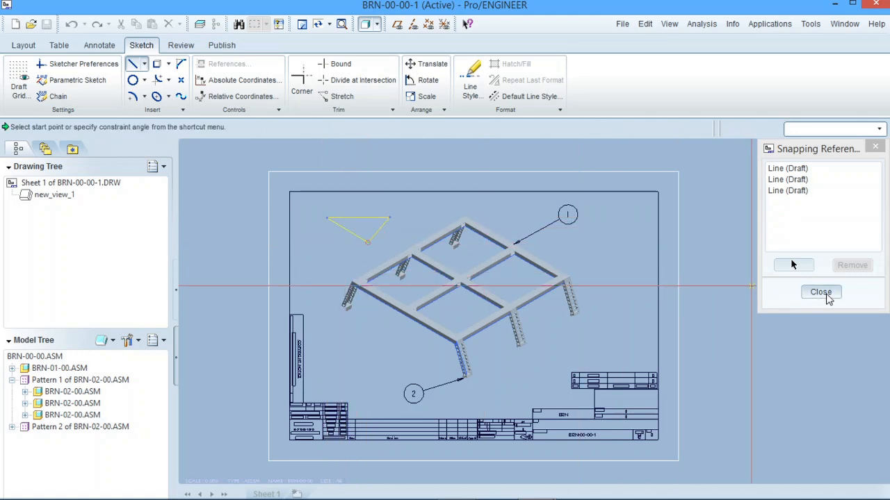
left_click(820, 292)
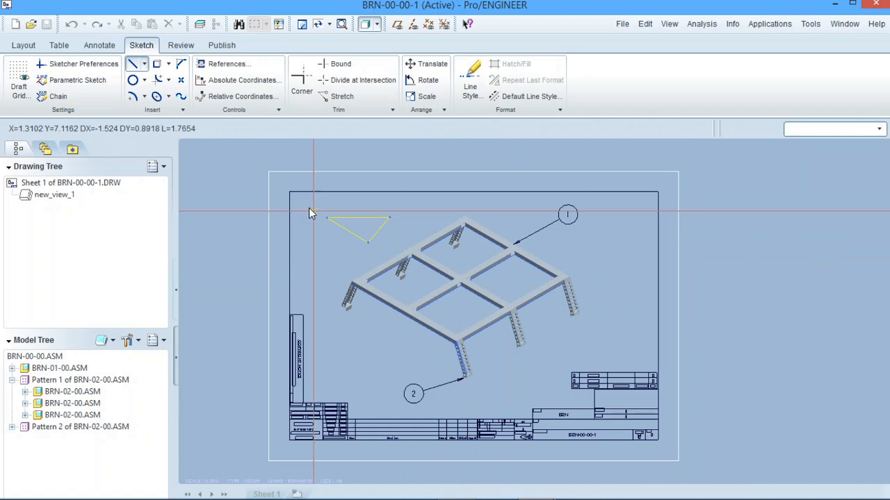
Sketch a draft circle of about 0.27 radius inside the triangle, touching its top and lower-left edges.
left_click(132, 66)
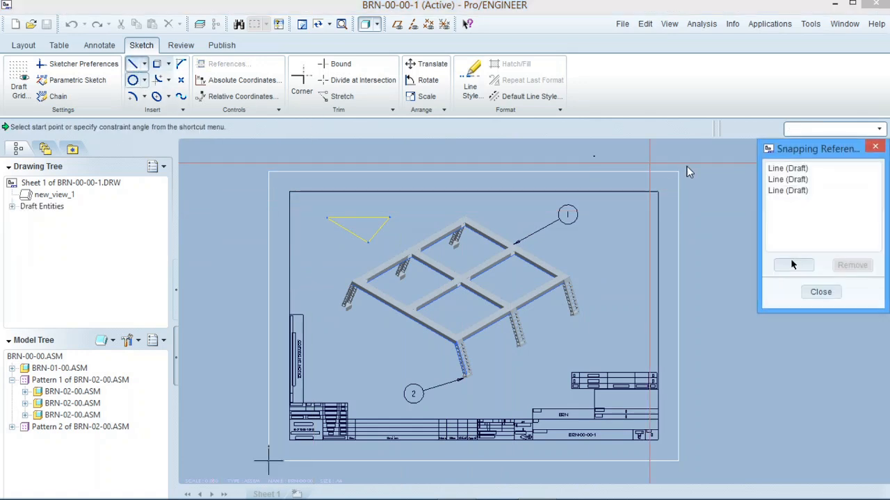
left_click(875, 147)
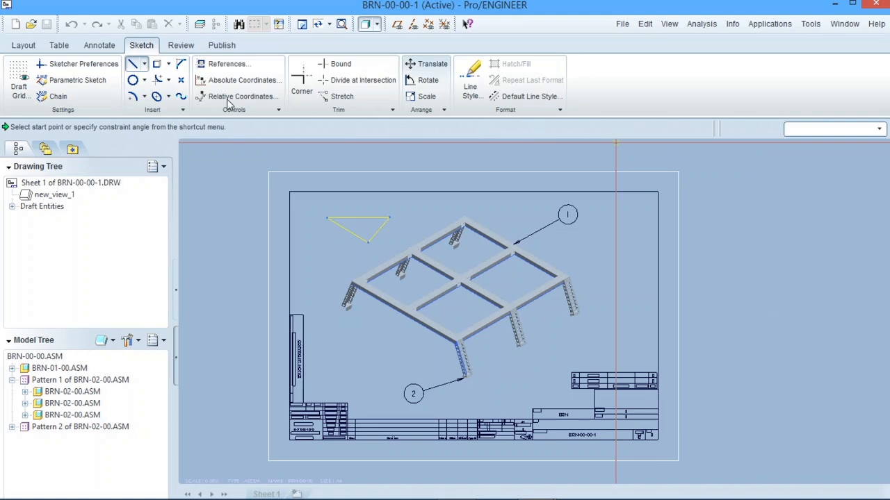
left_click(132, 80)
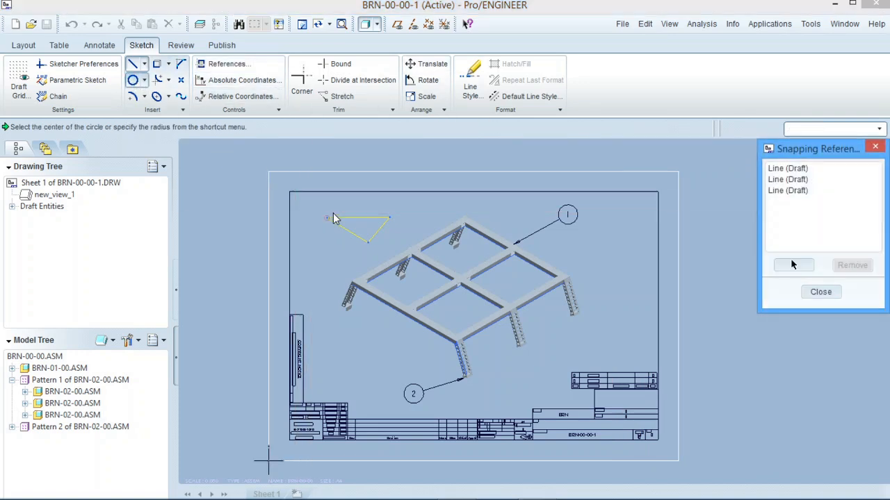
left_click(360, 227)
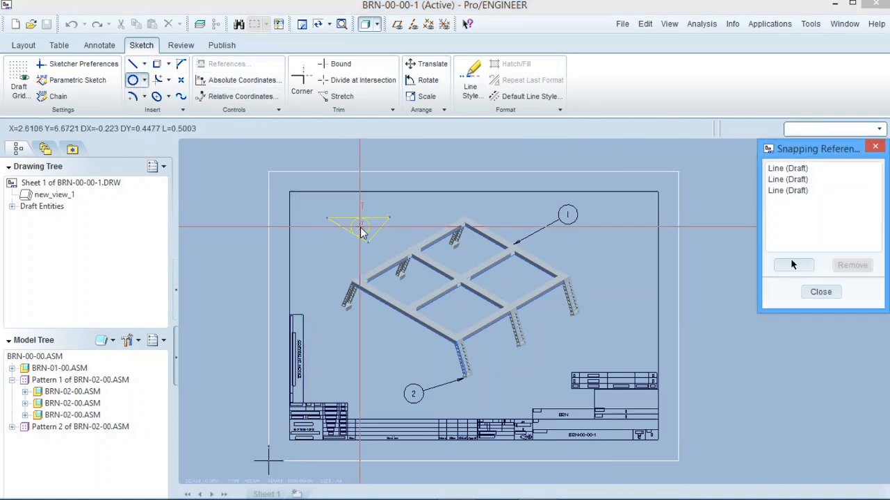
left_click(361, 233)
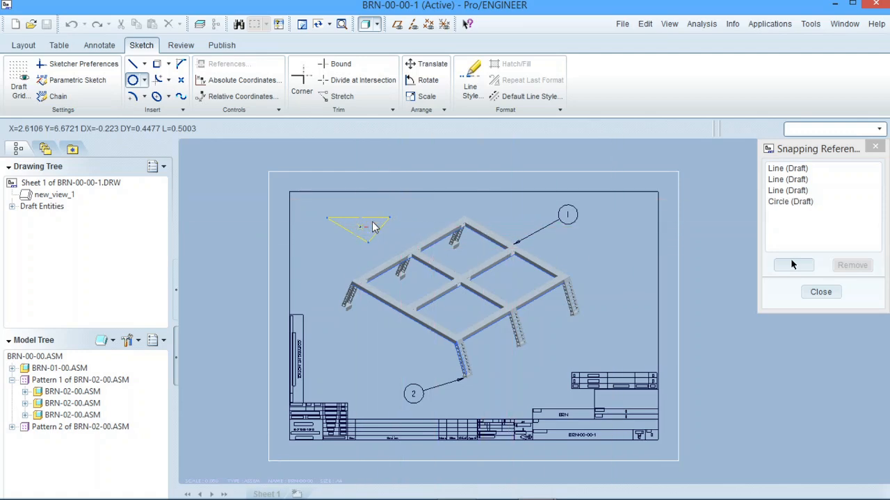
scroll(368, 224, "down", 2)
scroll(367, 226, "up", 6)
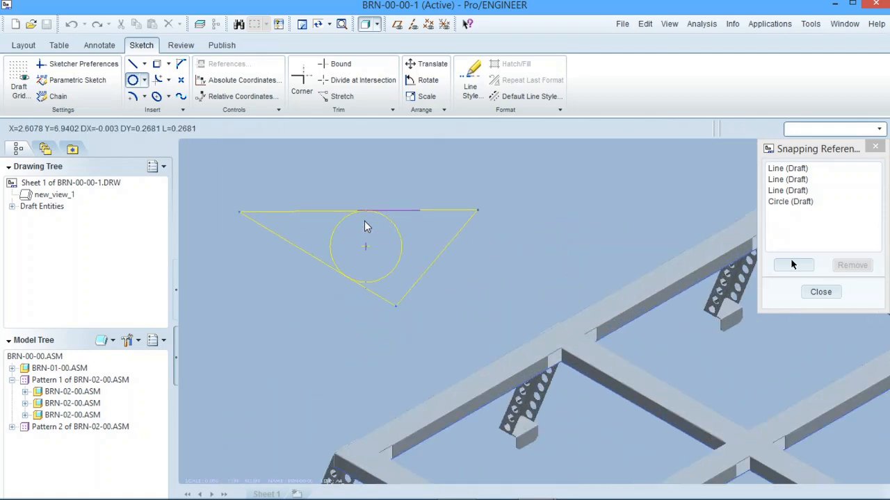
Sketch a draft circle around the leftmost corner of the frame, enclosing the upper end of its leg.
scroll(365, 225, "down", 5)
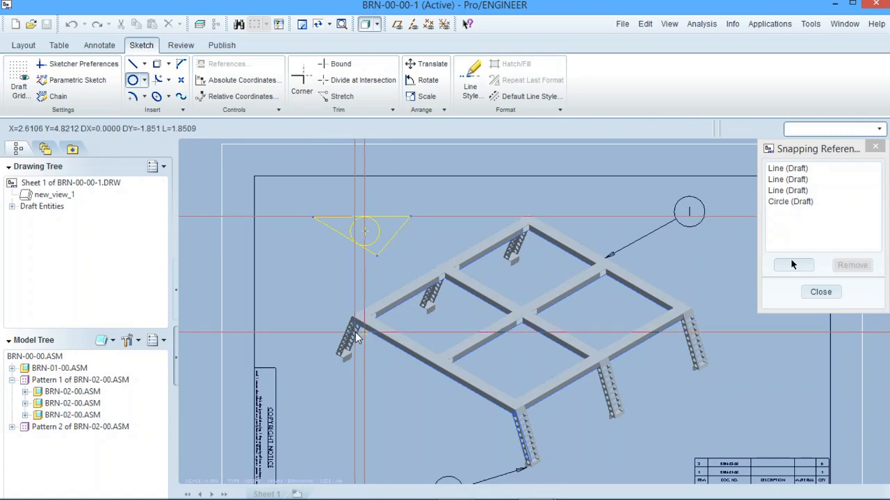
scroll(355, 337, "up", 4)
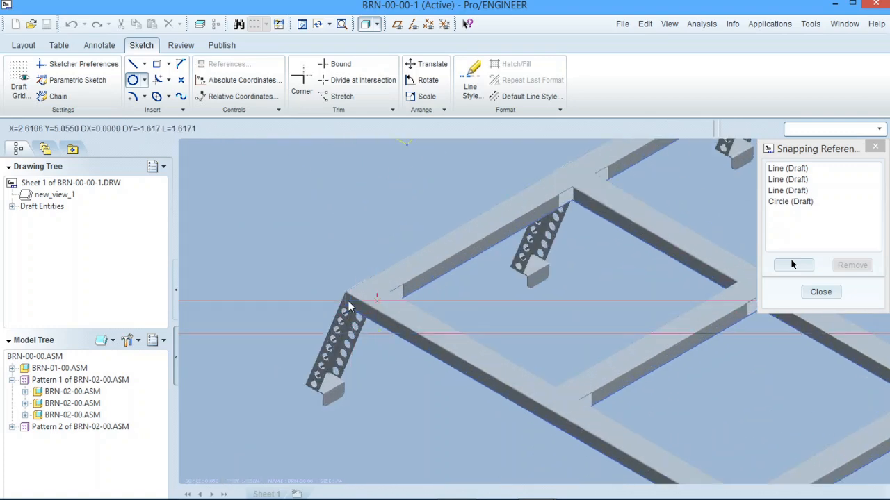
left_click(452, 229)
left_click(813, 292)
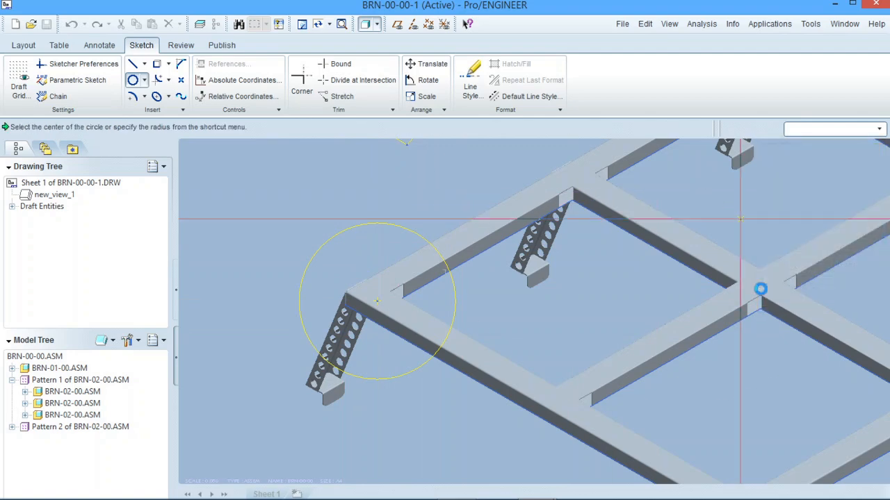
scroll(439, 275, "down", 4)
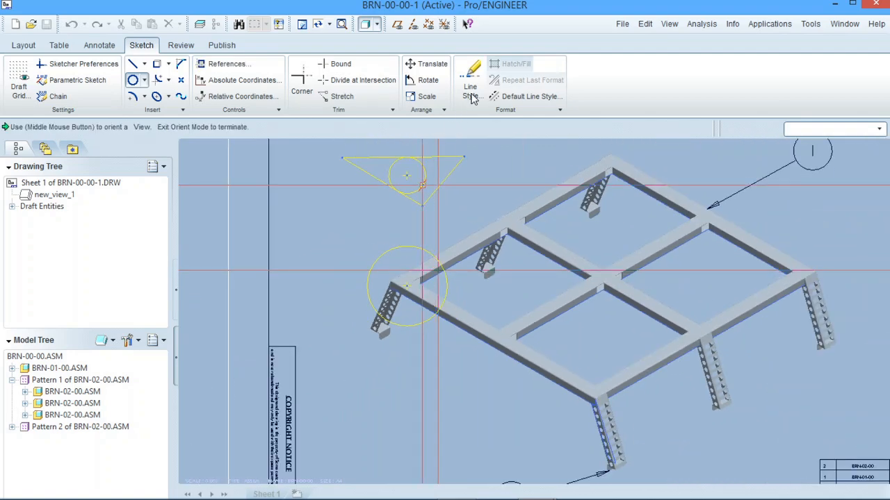
left_click(229, 64)
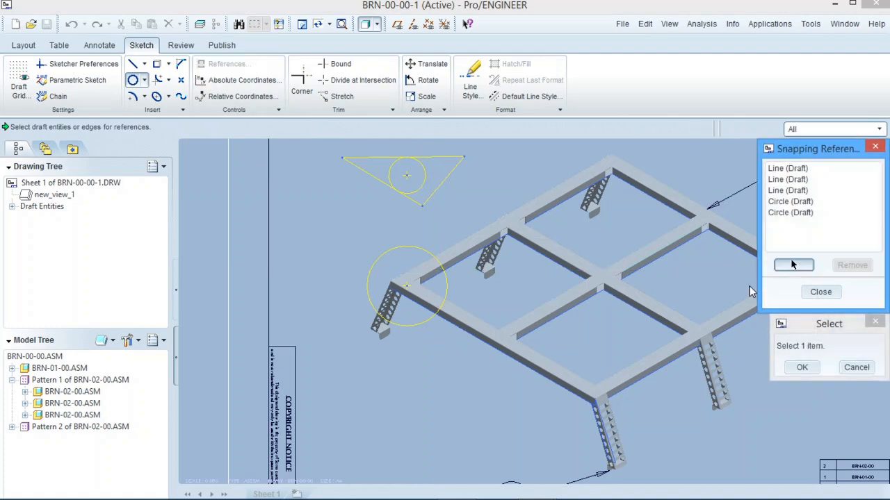
left_click(857, 368)
left_click(824, 292)
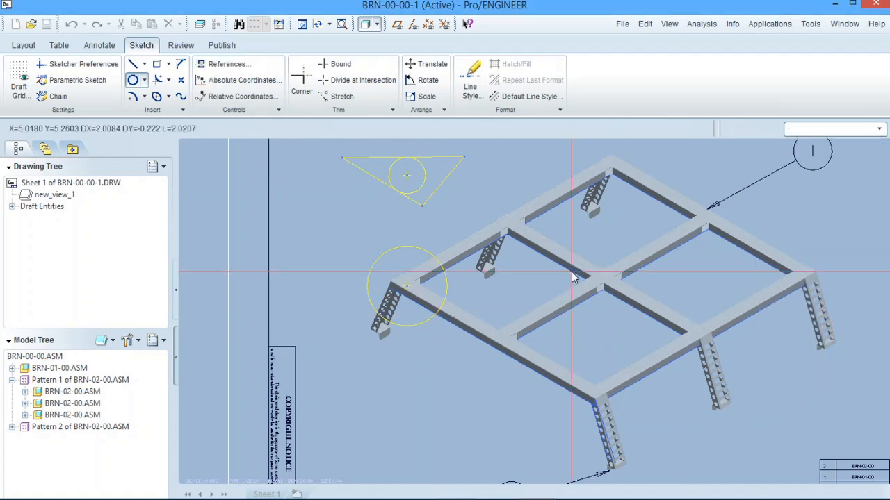
middle_click(350, 226)
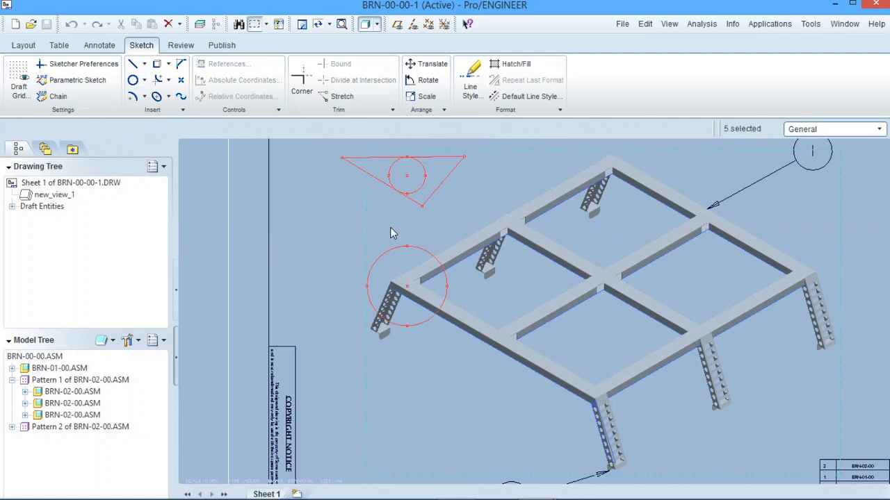
Delete the draft triangle and its inner circle, keeping the circle around the frame's left corner.
scroll(273, 317, "down", 3)
scroll(327, 302, "up", 2)
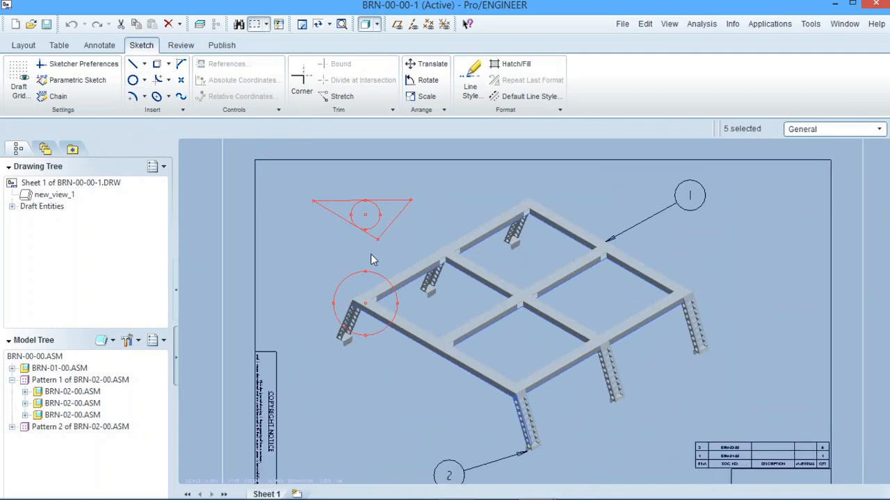
left_click(370, 254)
left_click(303, 260)
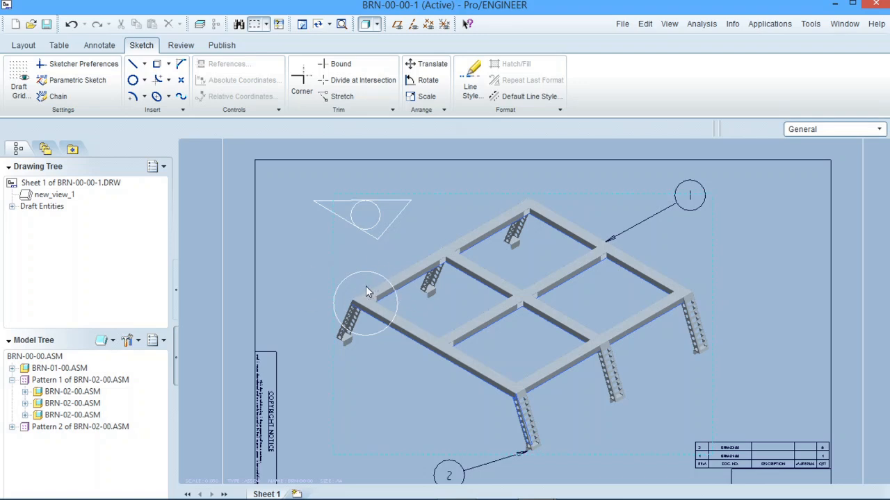
left_click_drag(299, 180, 416, 250)
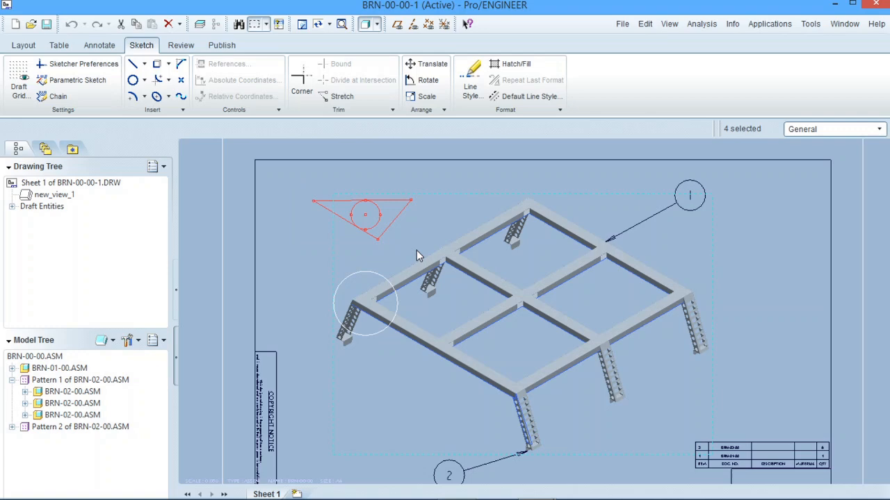
key("Delete")
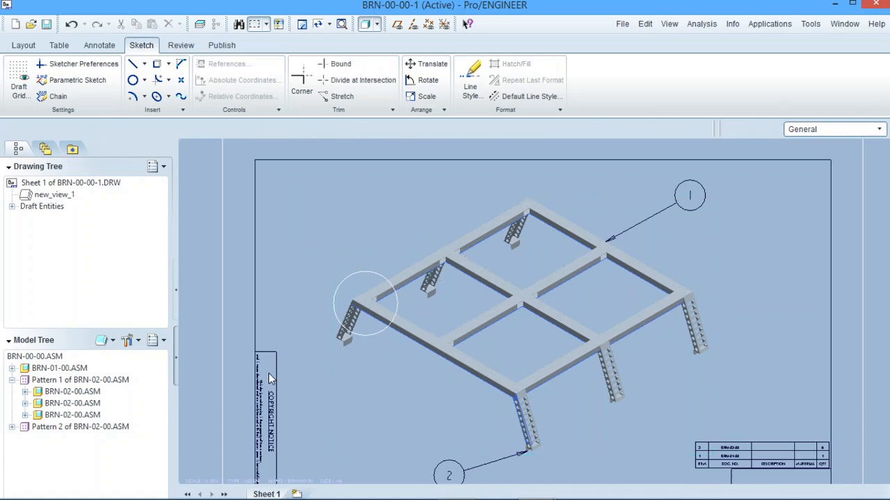
left_click(182, 110)
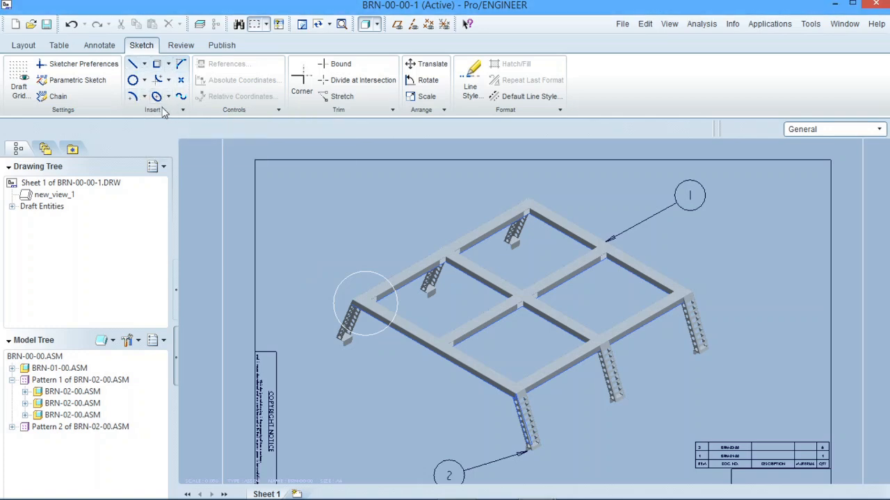
left_click(181, 63)
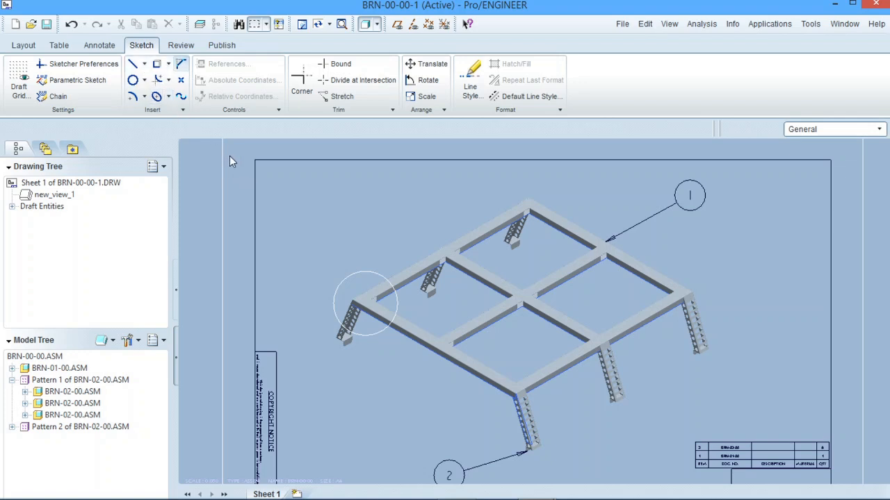
left_click(181, 96)
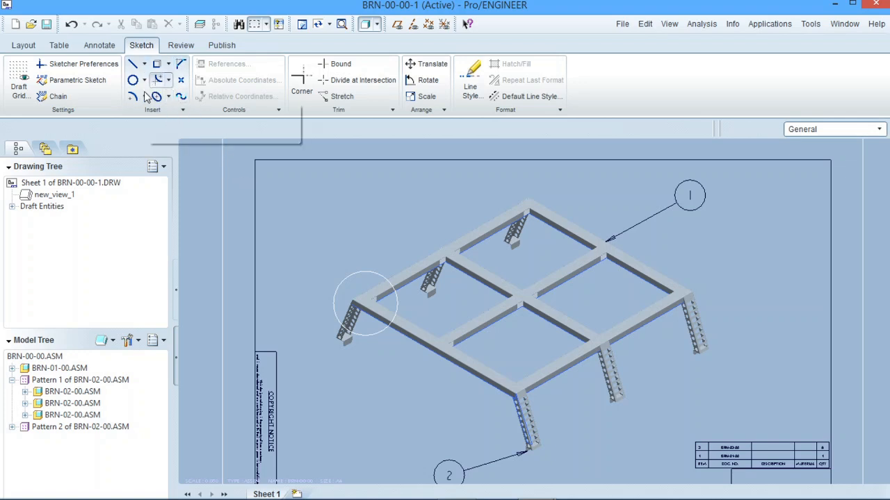
left_click(133, 64)
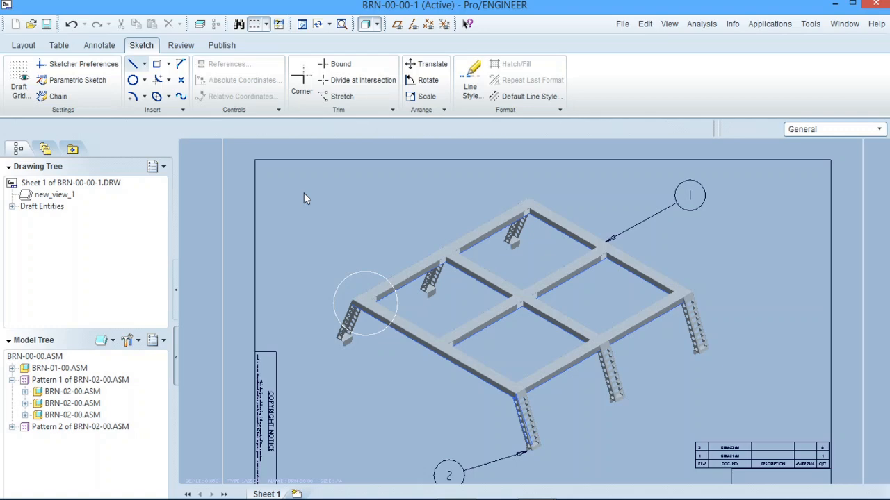
scroll(278, 233, "down", 1)
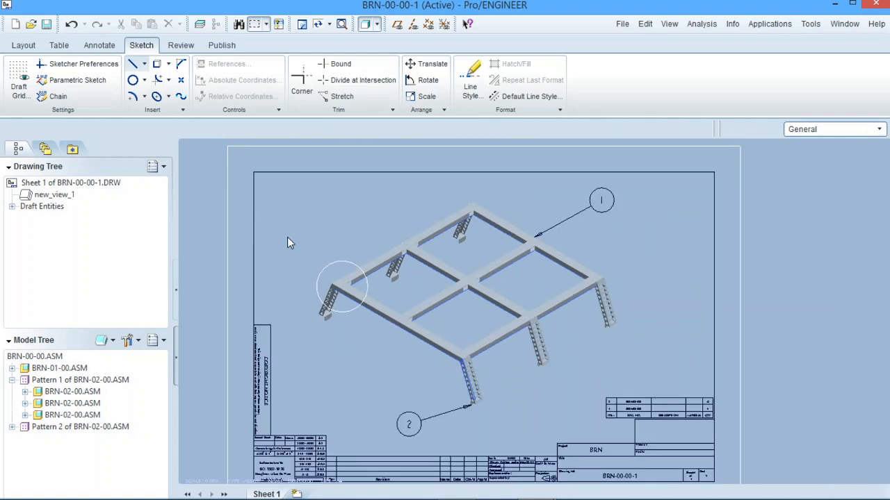
scroll(630, 330, "up", 1)
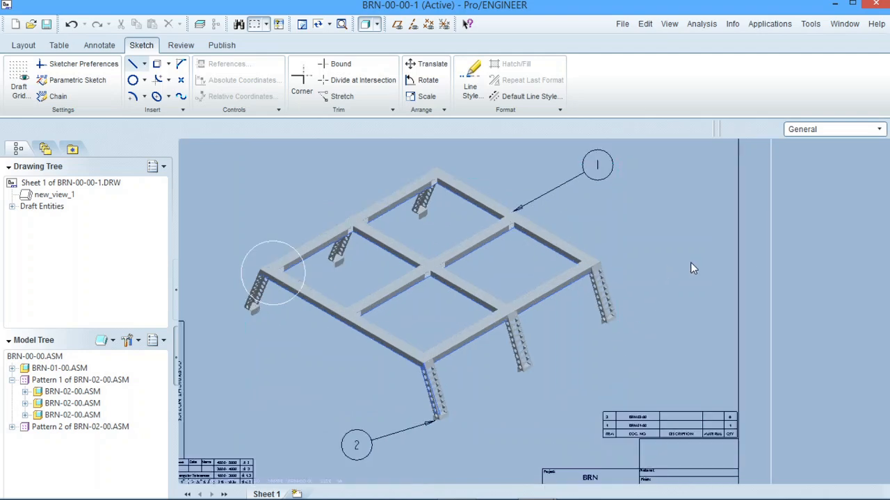
scroll(691, 262, "down", 1)
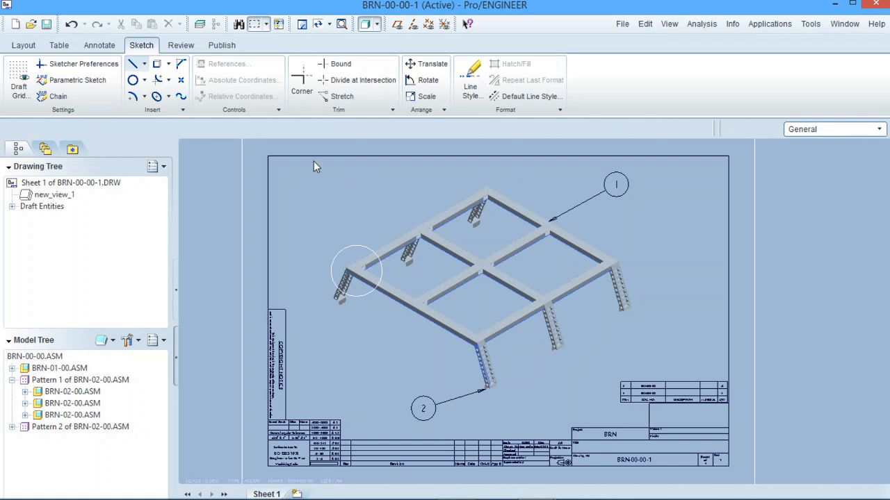
Review the file types available for saving a copy of drawing BRN-00-00-1, leaving without saving.
left_click(222, 46)
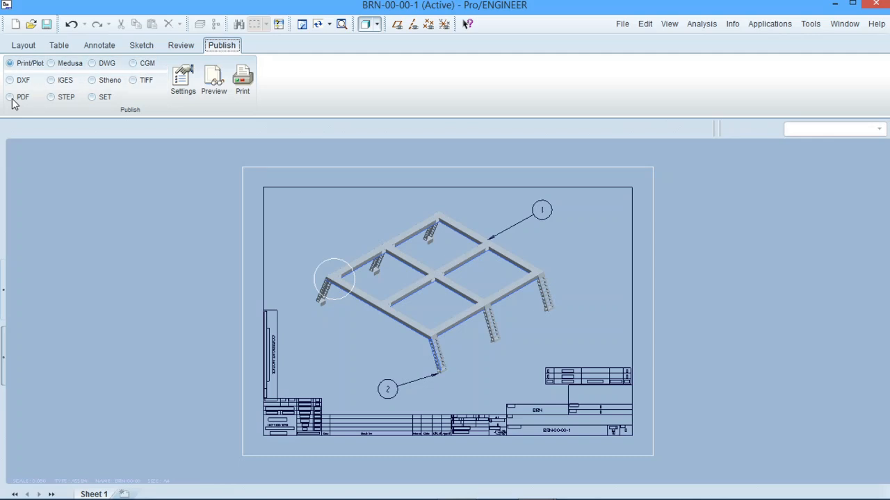
left_click(622, 24)
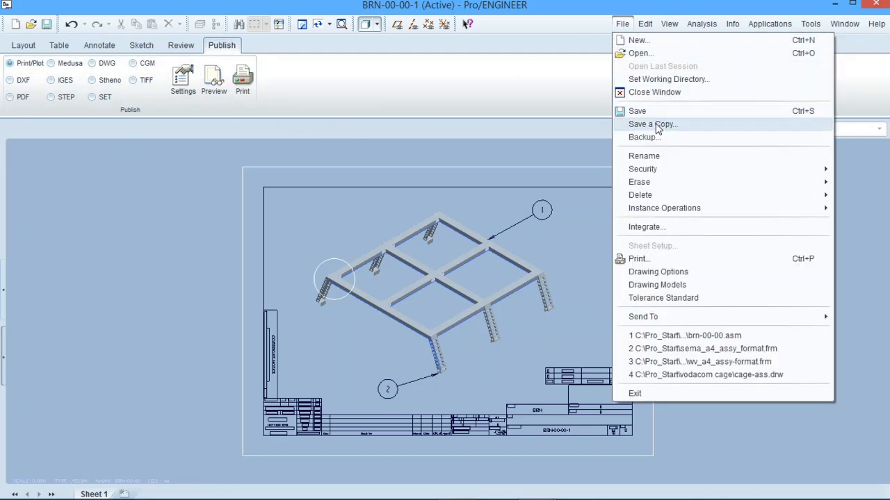
left_click(653, 125)
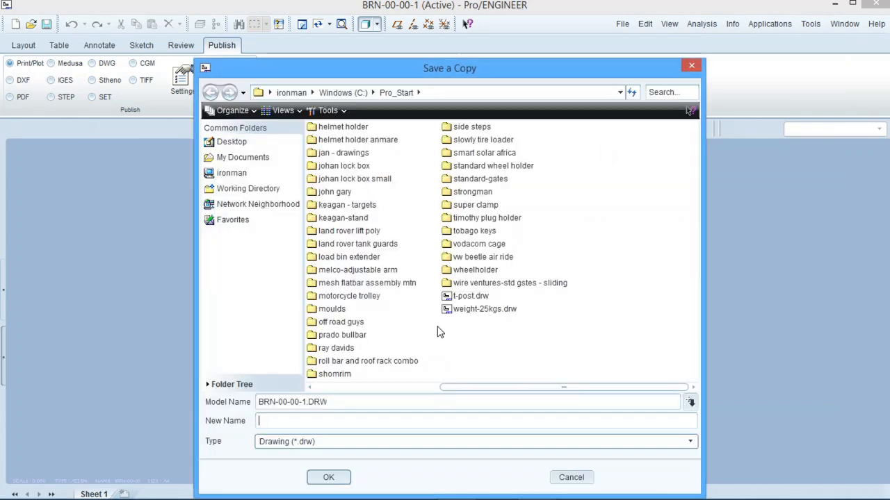
left_click(336, 444)
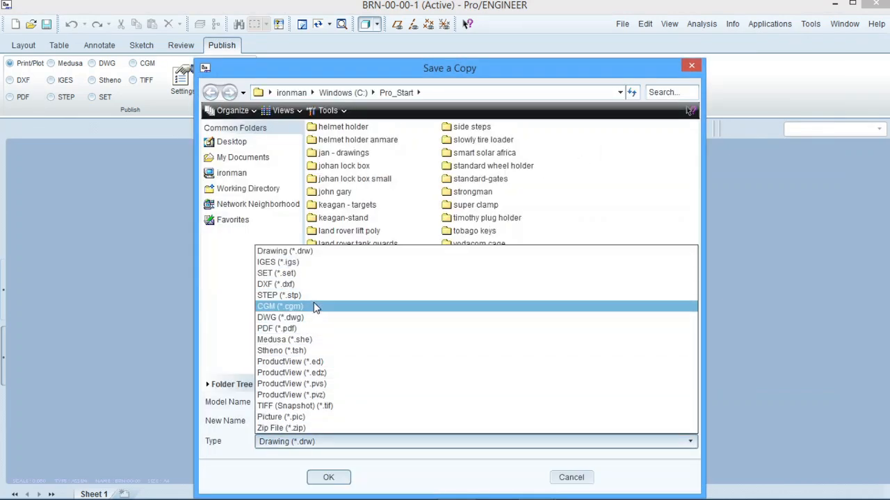
left_click(159, 321)
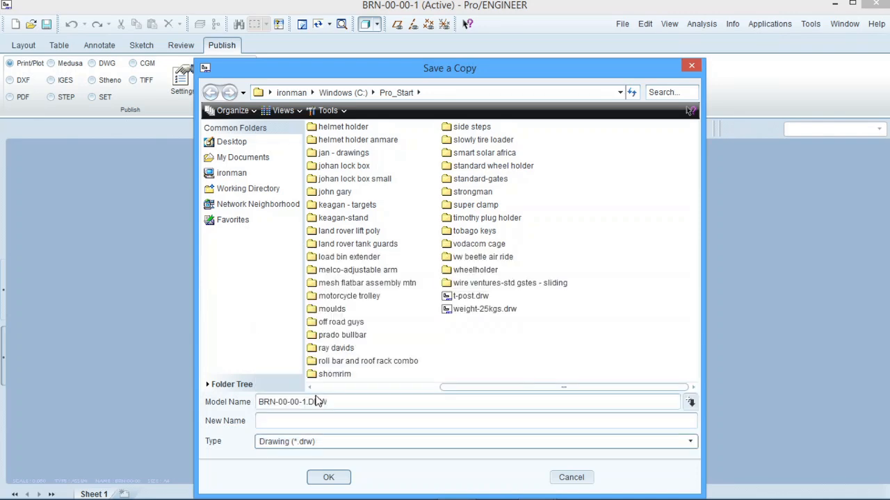
left_click(566, 478)
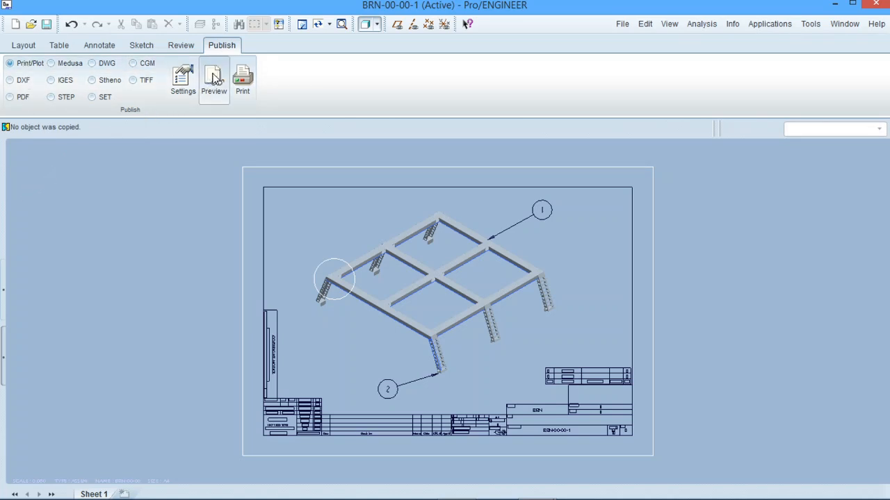
Review the printer configuration's destination, page, printer and model settings without changing them.
left_click(184, 82)
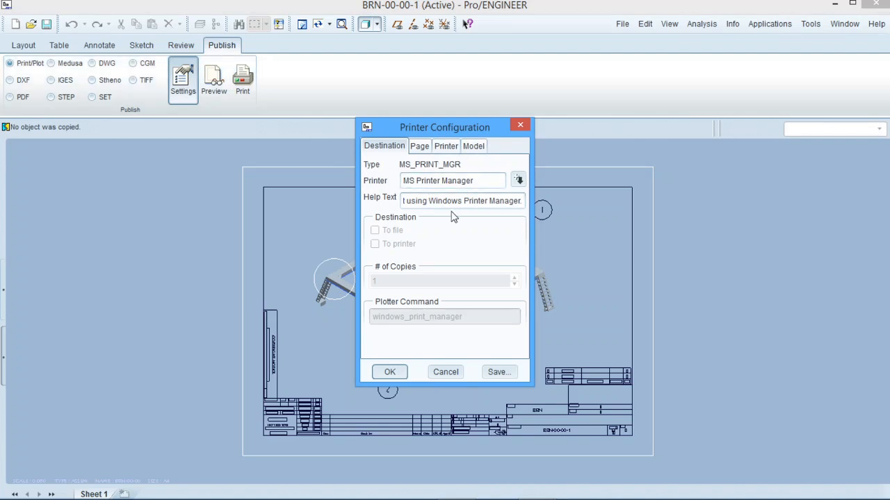
left_click(420, 146)
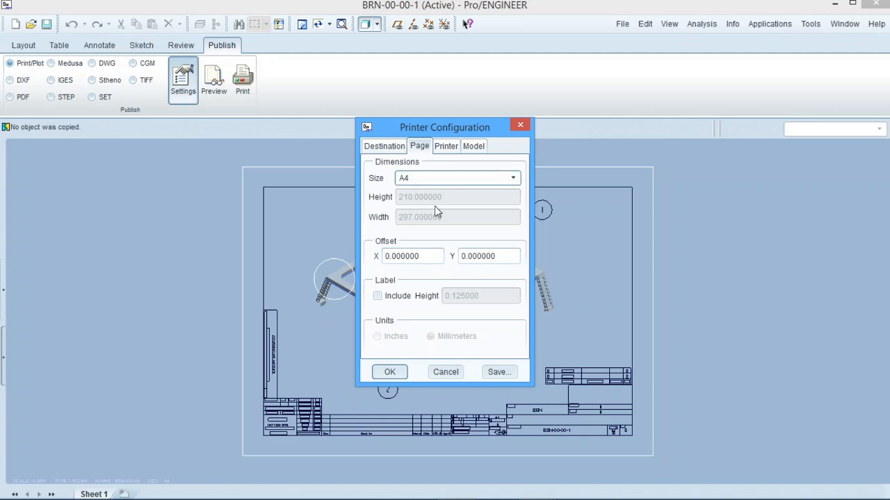
left_click(445, 148)
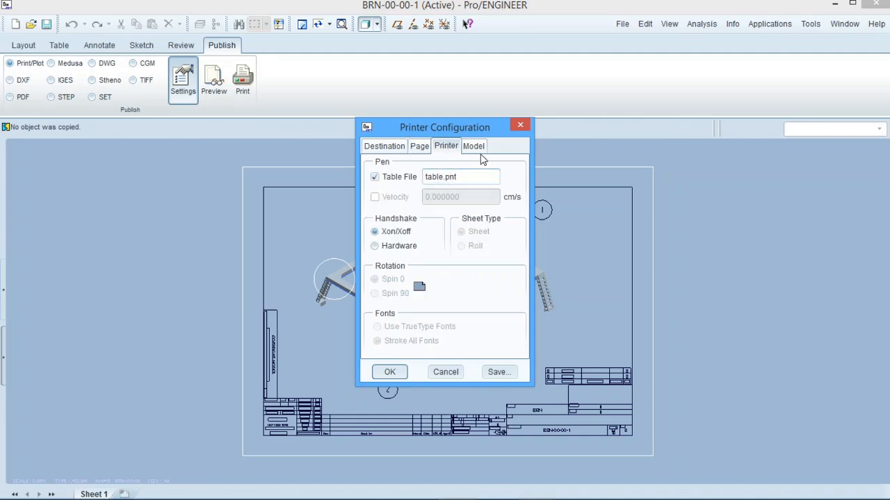
left_click(479, 147)
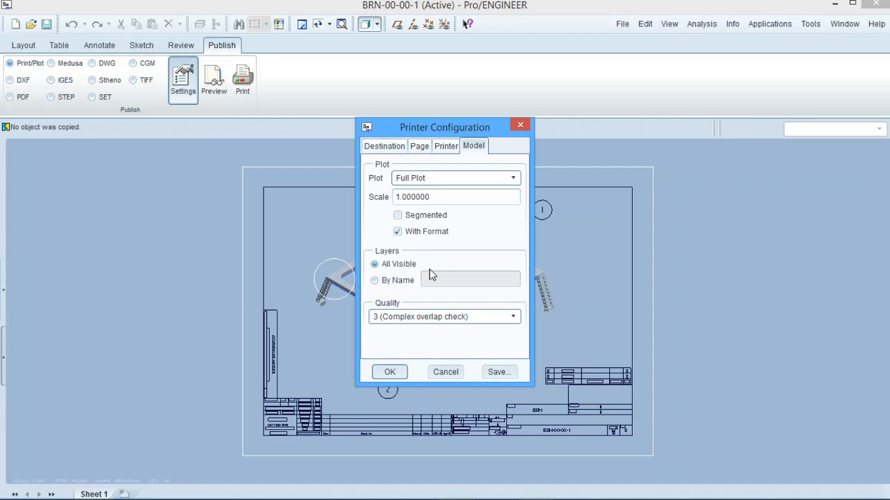
left_click(394, 148)
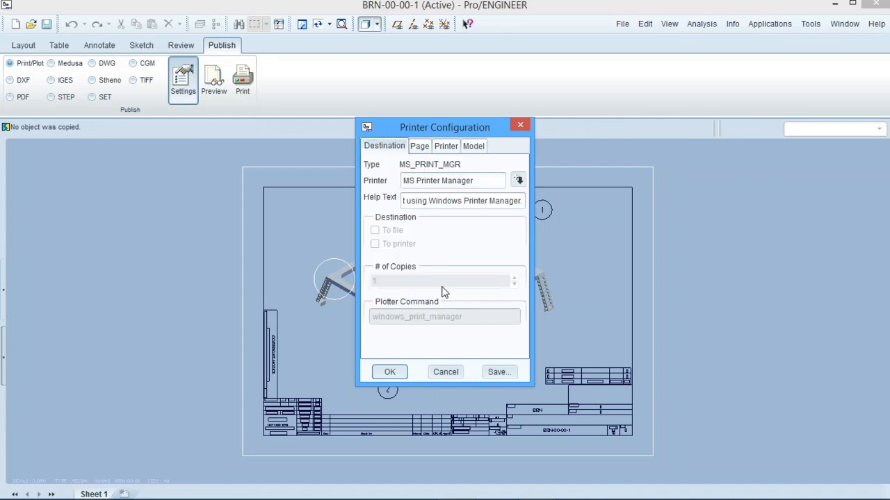
left_click(447, 372)
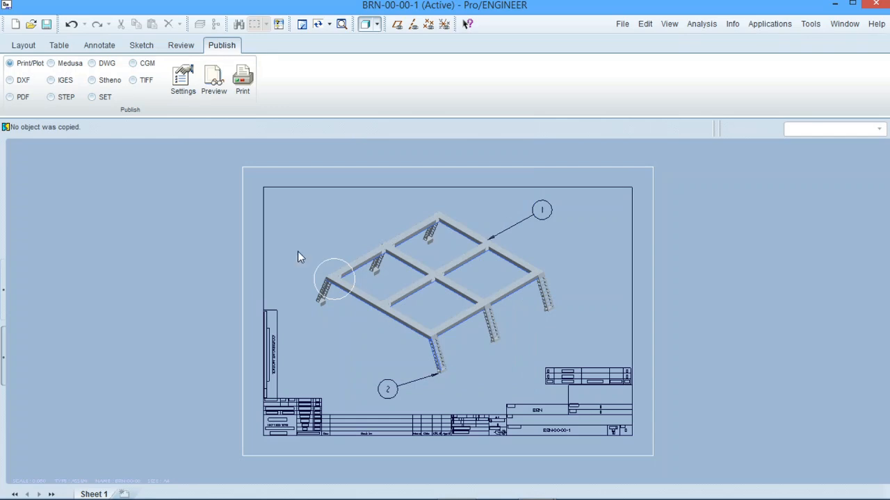
left_click(18, 80)
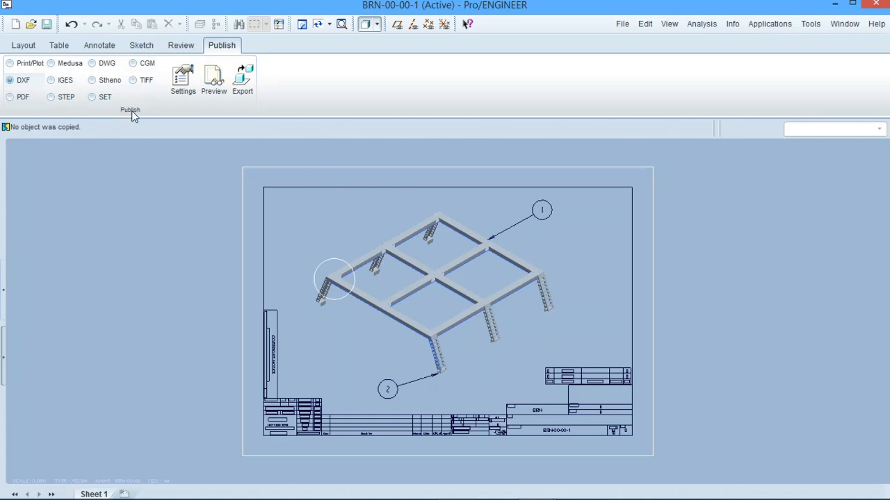
left_click(244, 78)
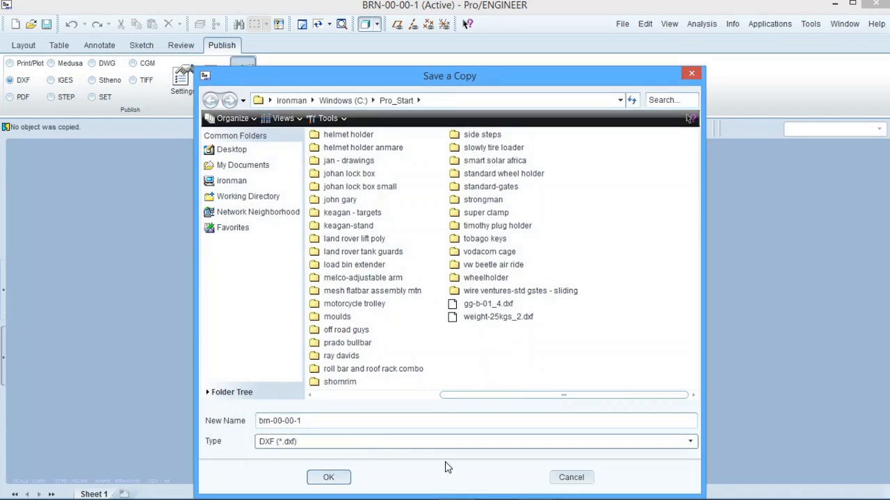
left_click(571, 477)
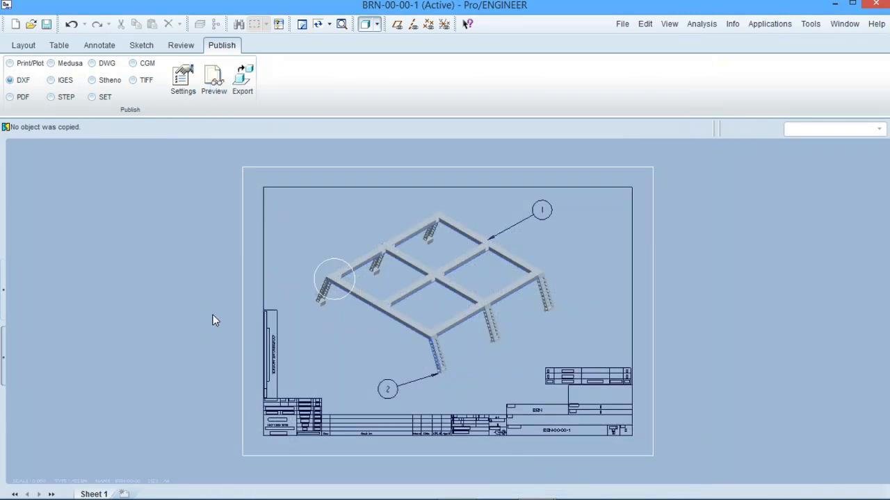
Export the drawing in PDF format under the name brn-00-00-1.
left_click(11, 97)
left_click(243, 76)
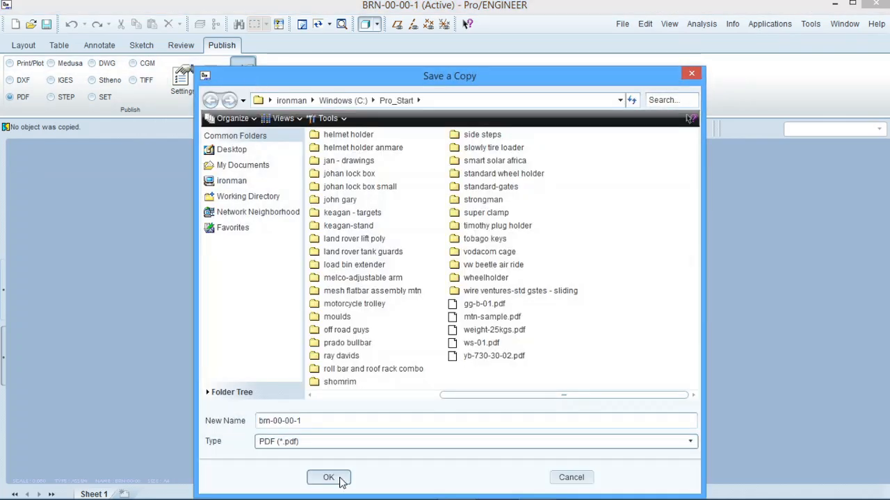
left_click(328, 477)
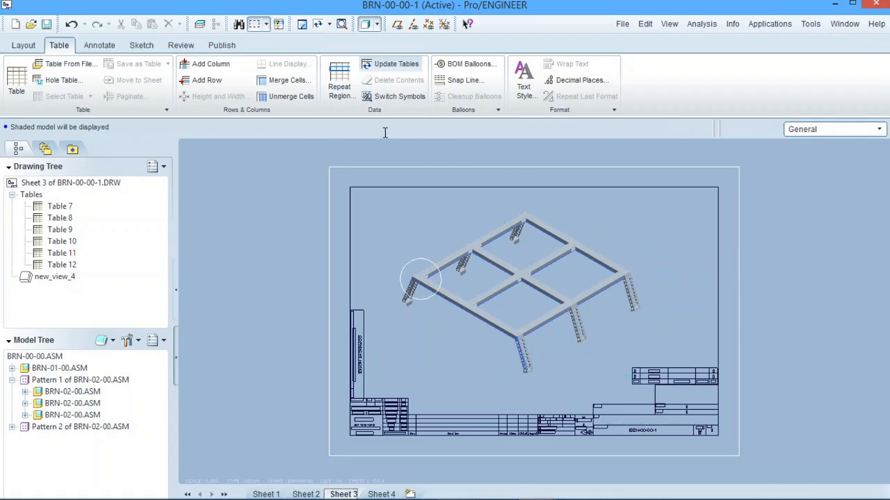
scroll(350, 261, "up", 3)
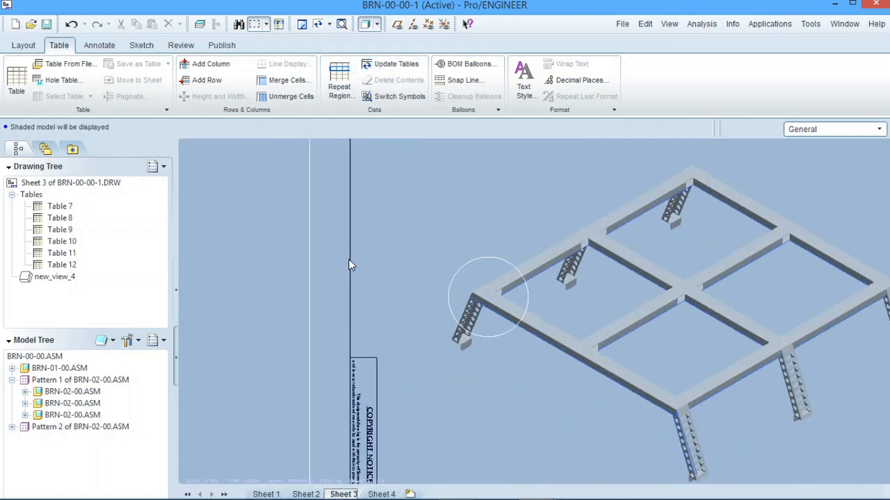
scroll(349, 262, "up", 3)
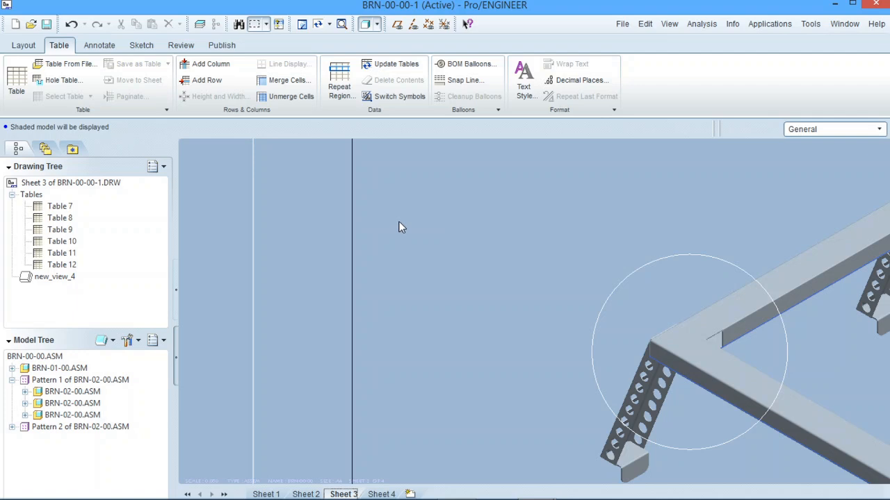
left_click(342, 25)
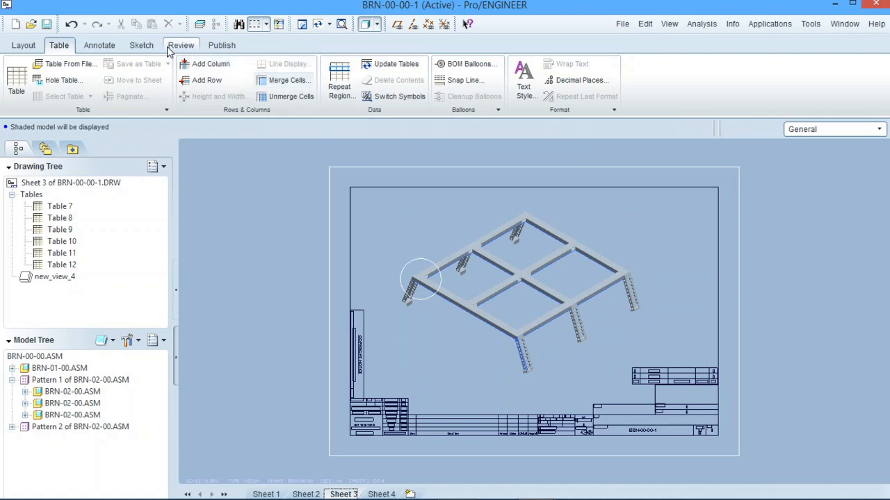
Add a horizontal note without leader reading "notes" near the upper-left corner of the drawing border on Sheet 3.
left_click(101, 44)
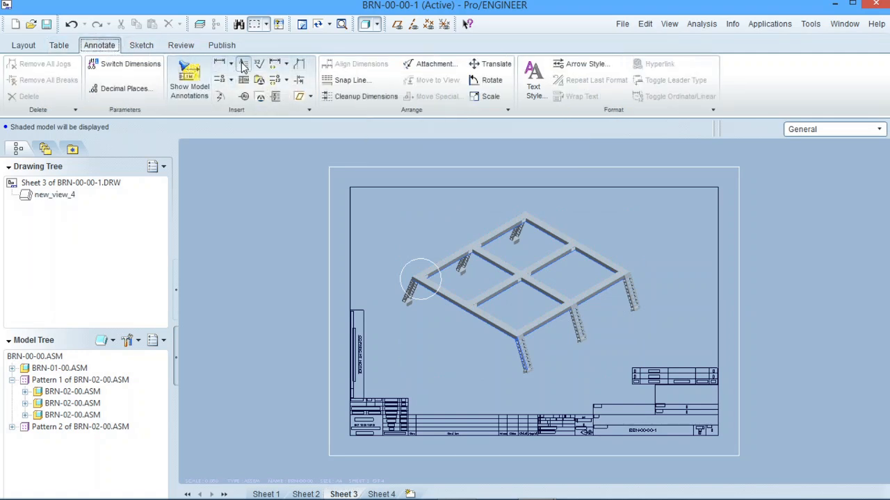
left_click(243, 64)
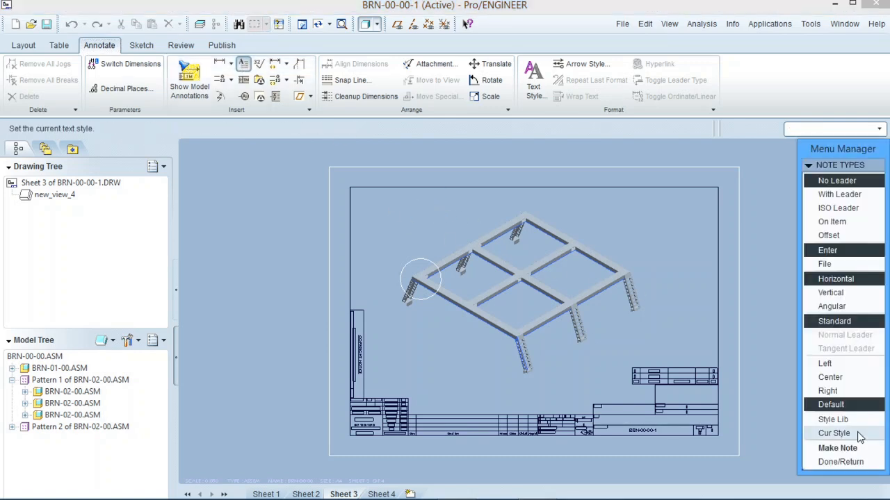
left_click(847, 449)
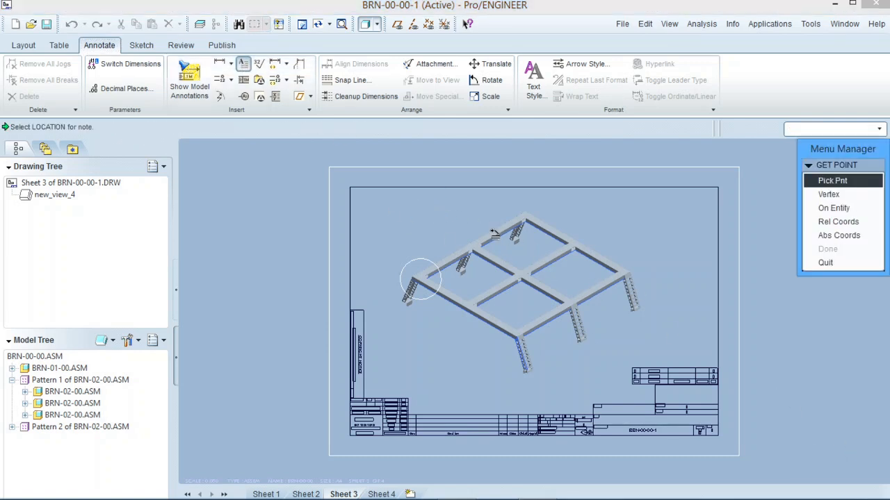
left_click(380, 206)
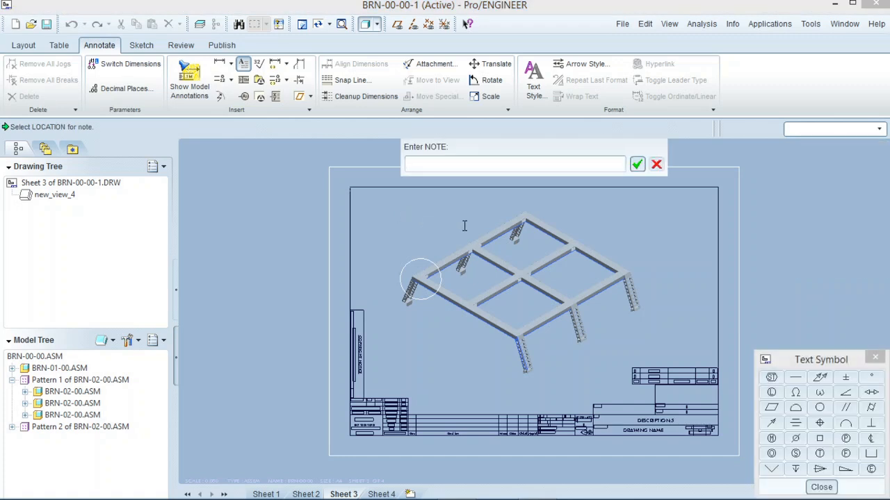
type("notes")
key("Return")
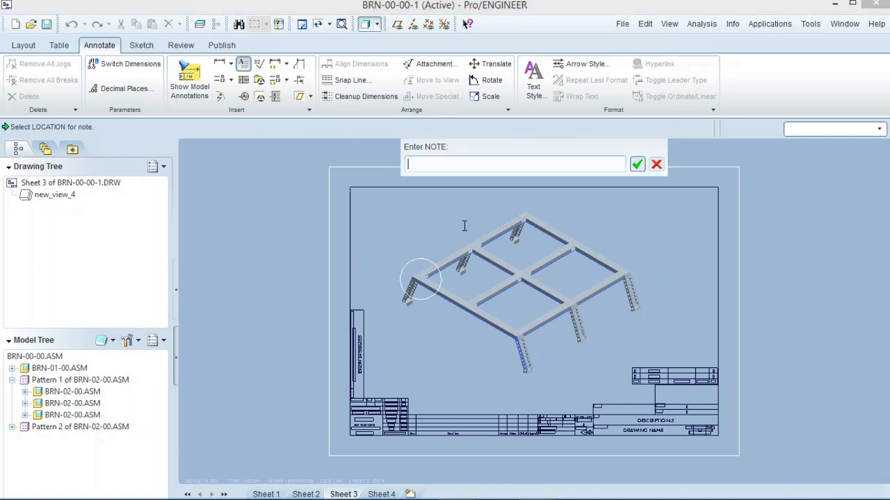
key("Return")
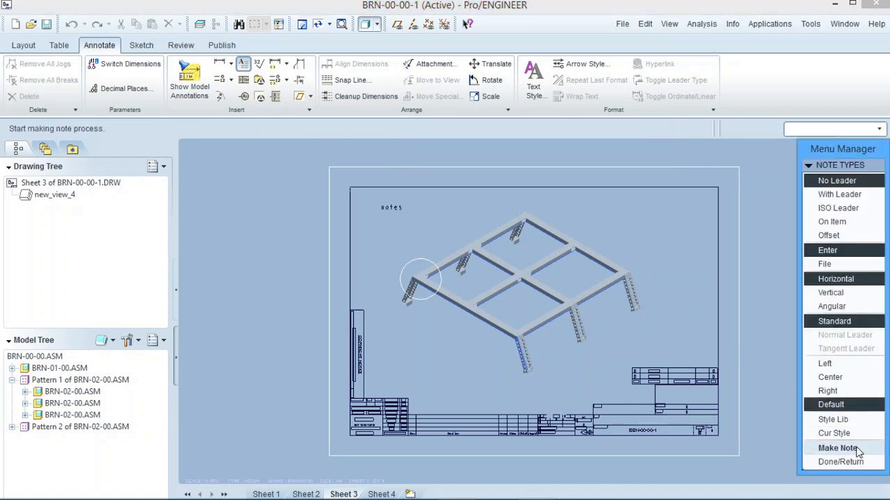
left_click(840, 461)
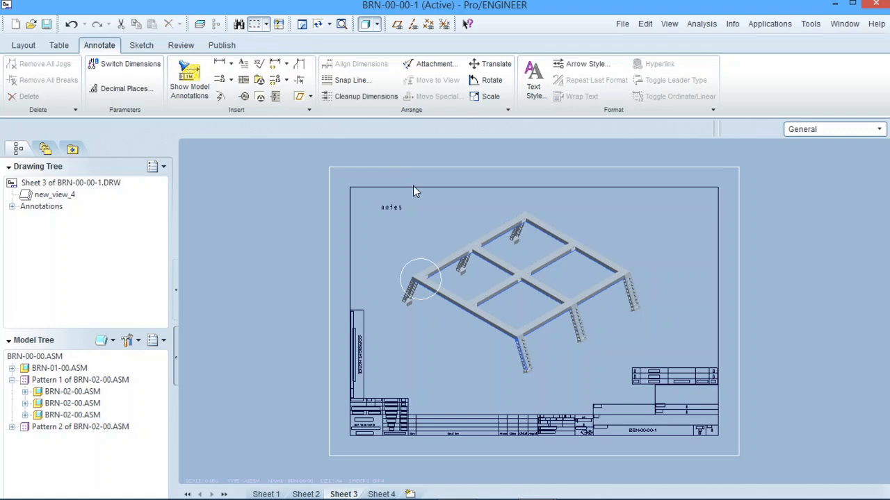
Examine the text style settings of the "notes" note, leaving them as they are.
scroll(413, 192, "down", 3)
left_click(370, 239)
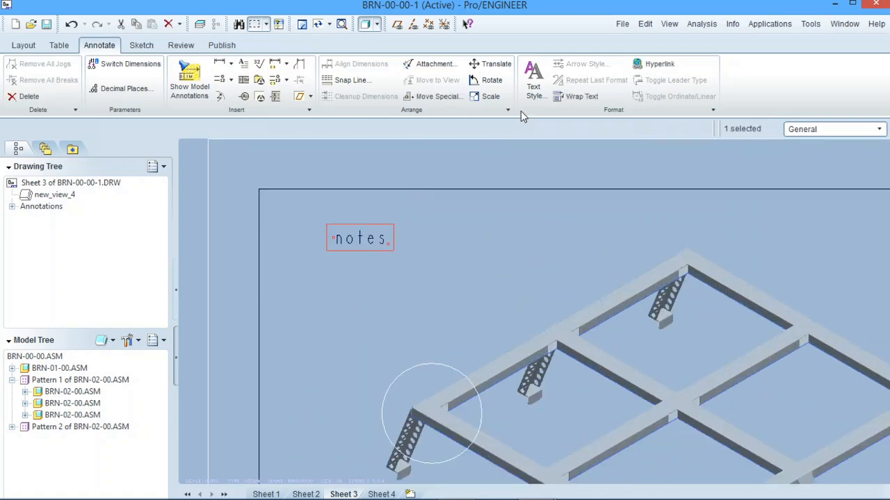
left_click(537, 79)
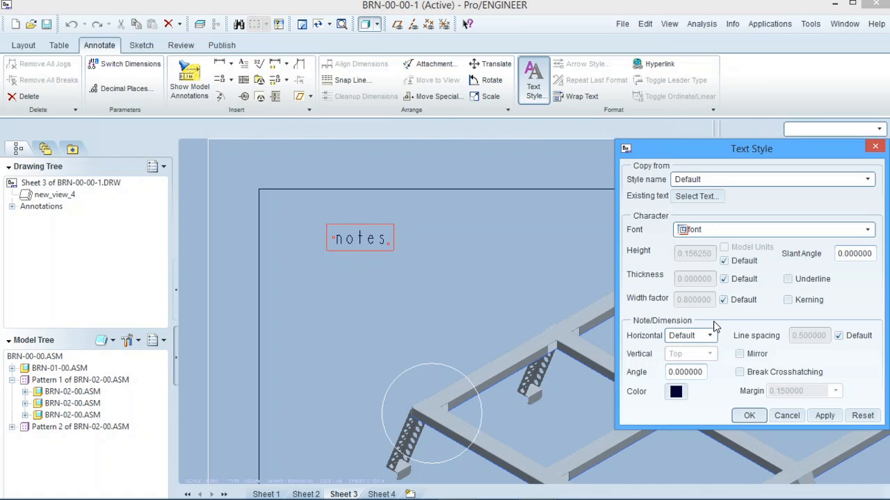
left_click(873, 149)
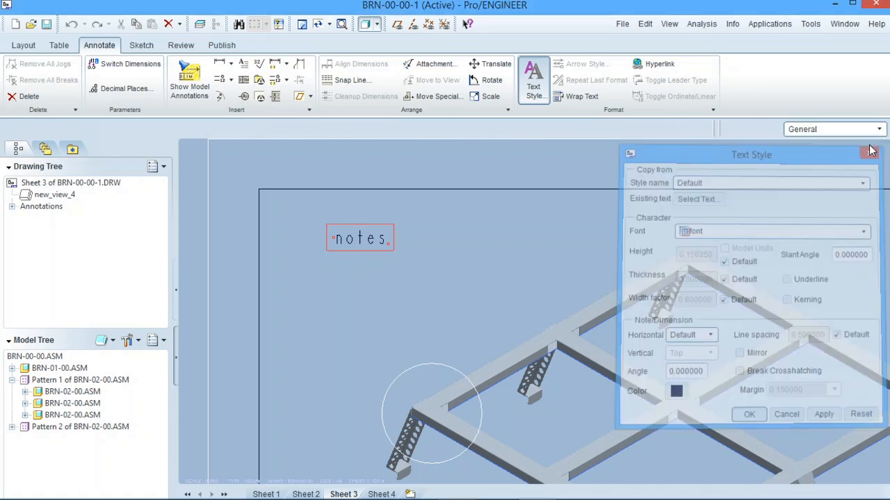
Review the text and text style properties of the "notes" note on Sheet 3 without changing them, and deselect the note.
right_click(379, 237)
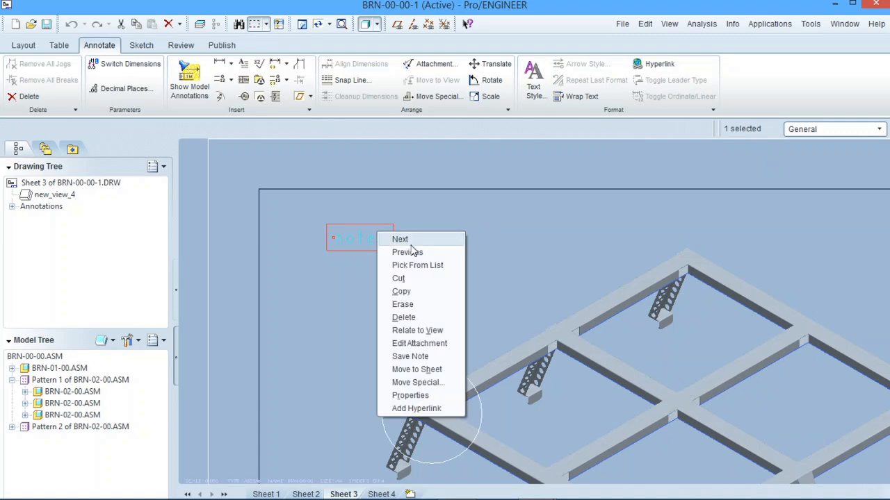
left_click(436, 397)
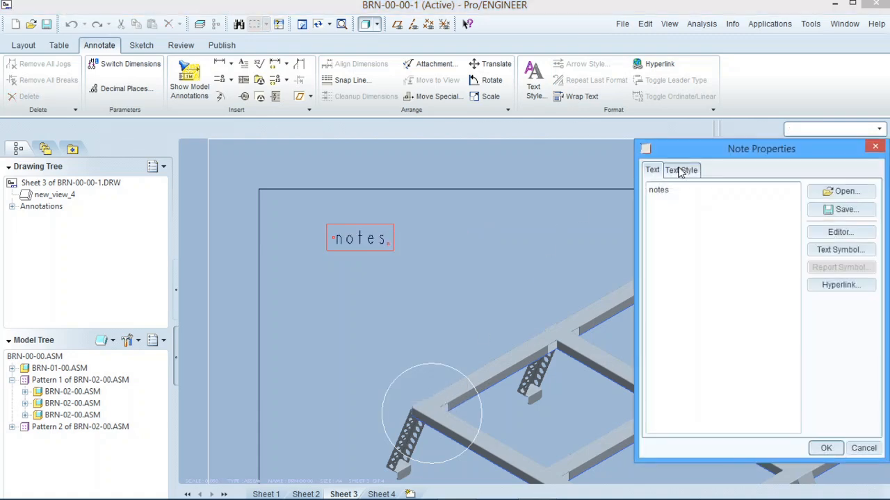
left_click(681, 171)
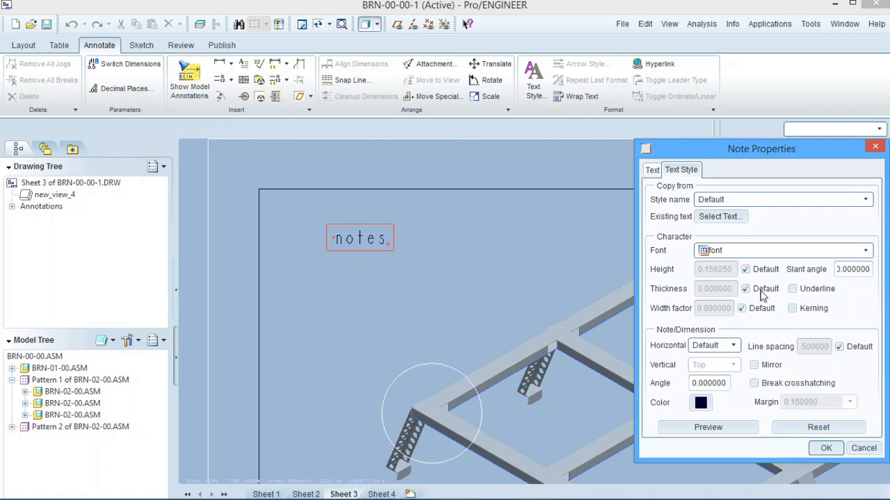
left_click(875, 146)
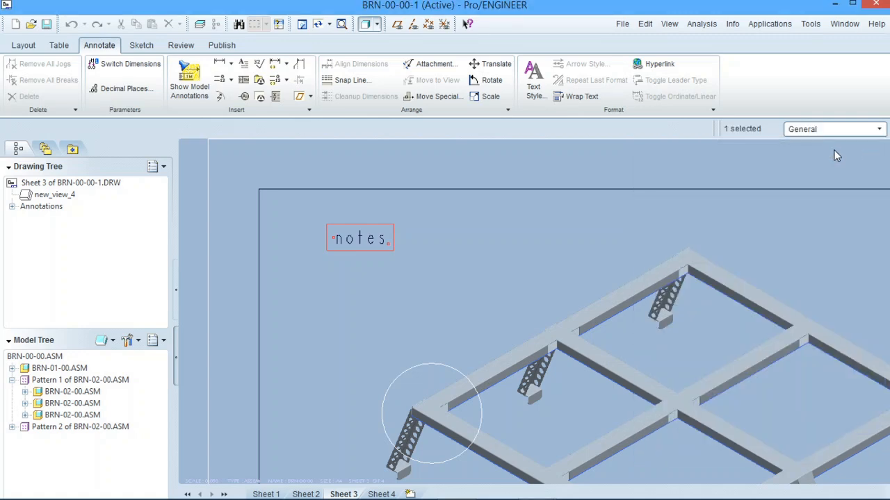
left_click(462, 246)
left_click(298, 327)
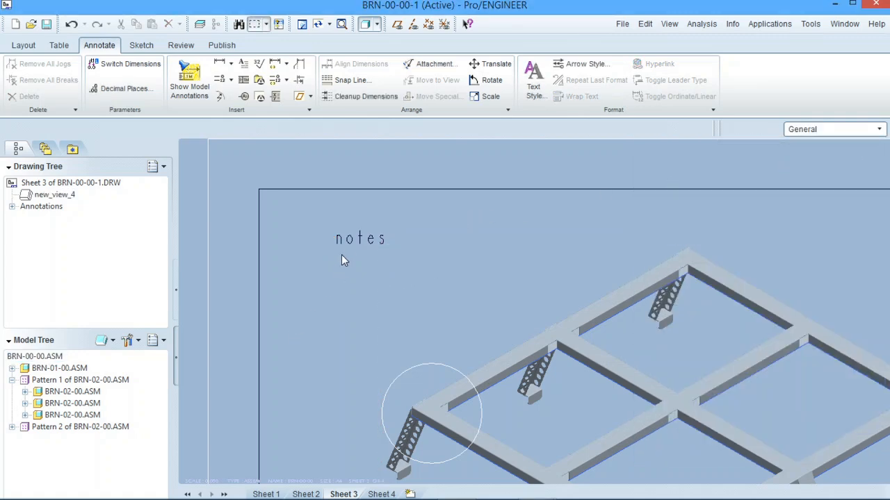
Check the "notes" note's Text Style options for font, height and colour once more, leaving them as they are.
left_click(356, 239)
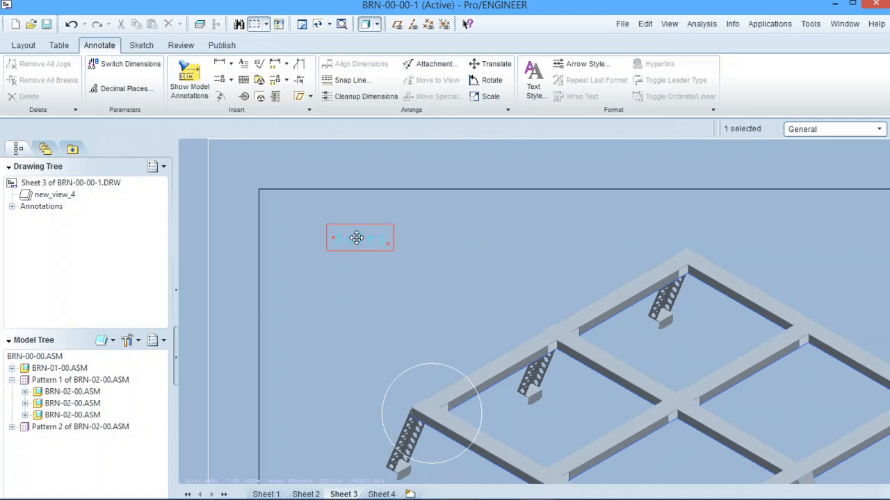
left_click(536, 80)
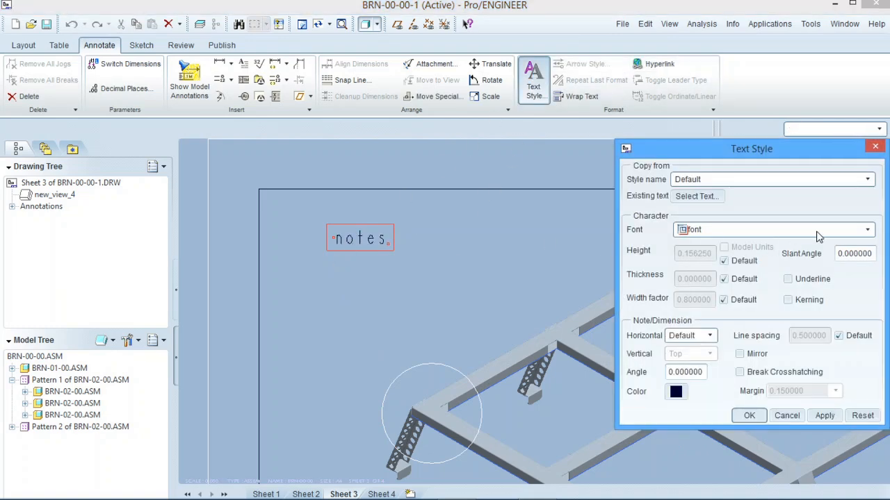
left_click(875, 146)
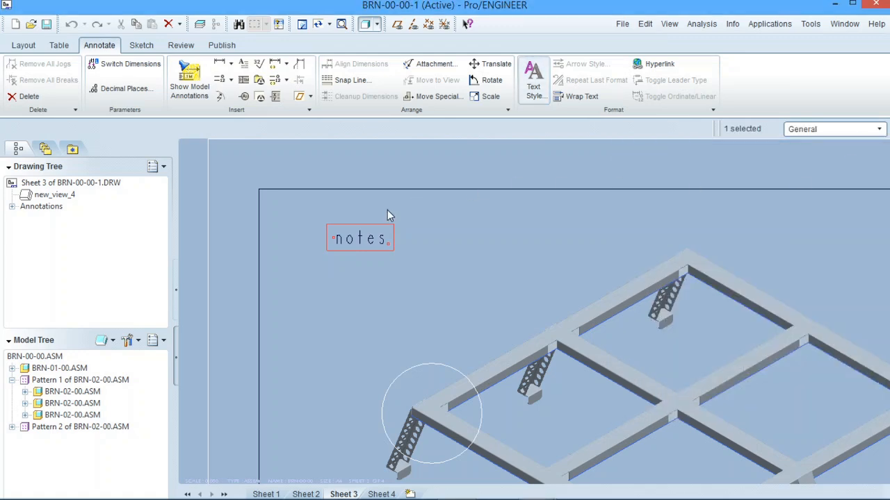
scroll(338, 211, "down", 5)
scroll(310, 238, "up", 1)
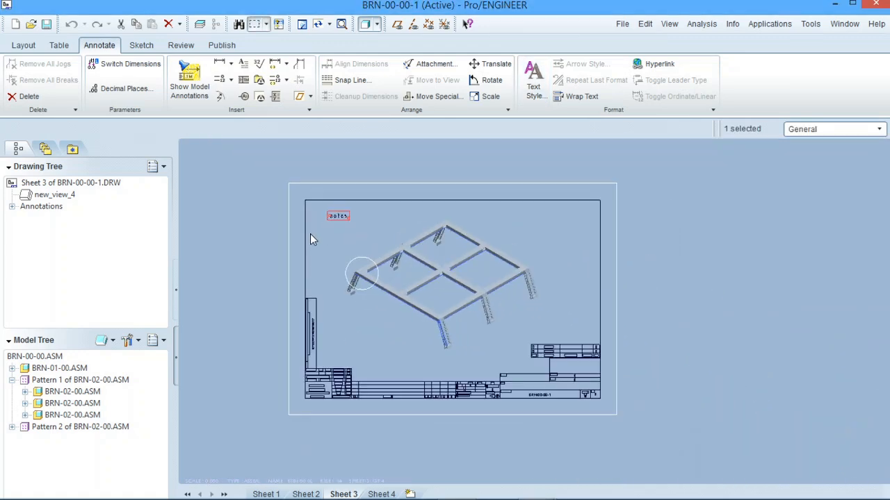
scroll(313, 239, "up", 1)
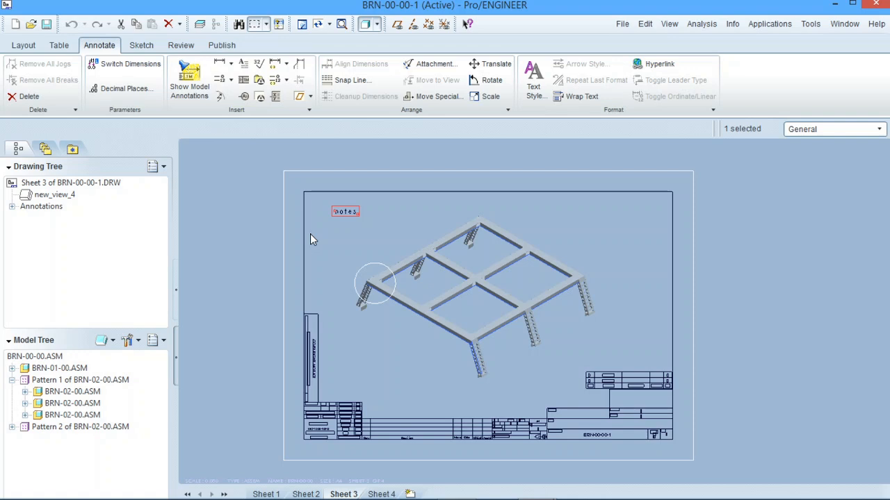